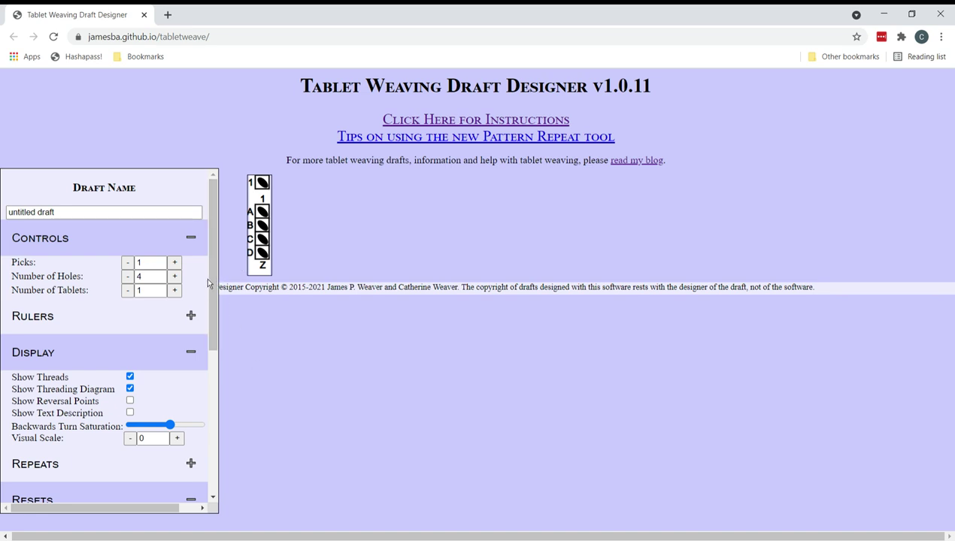
Step: Set the draft to 26 tablets and 20 picks in the Controls panel
double_click(140, 293)
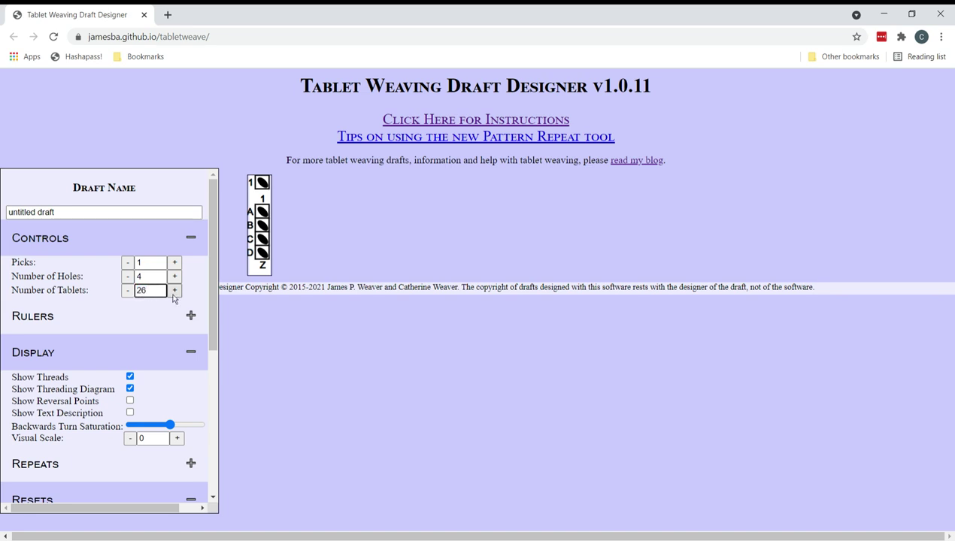
click(197, 292)
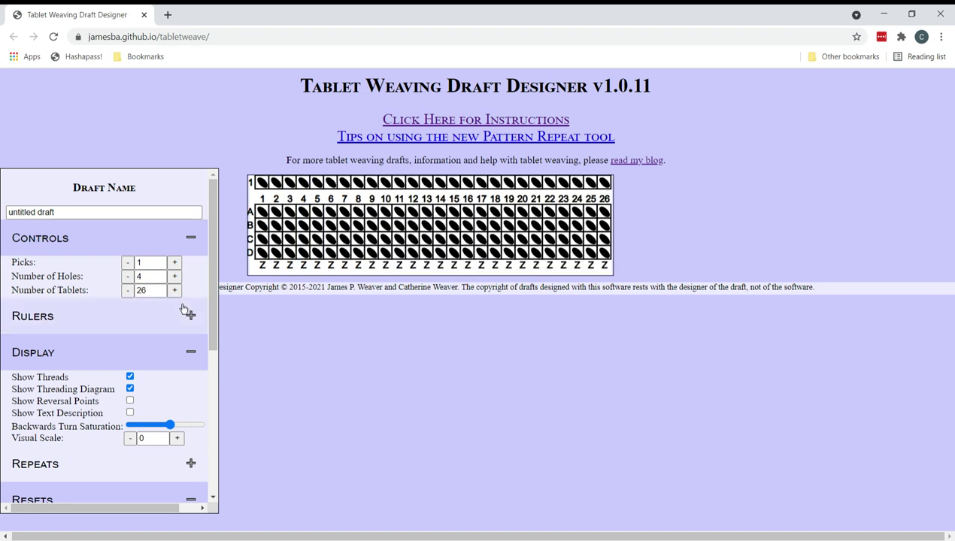
double_click(148, 263)
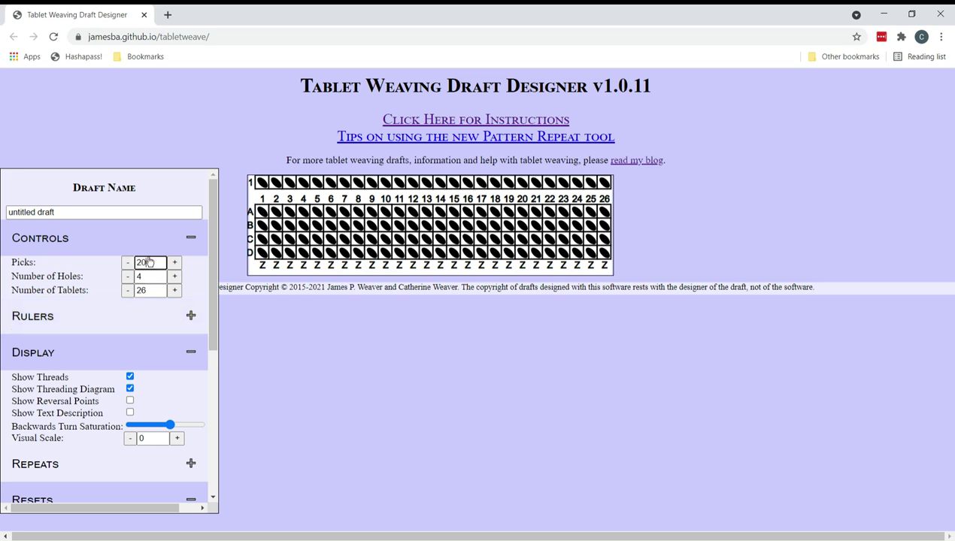
text(20)
click(196, 284)
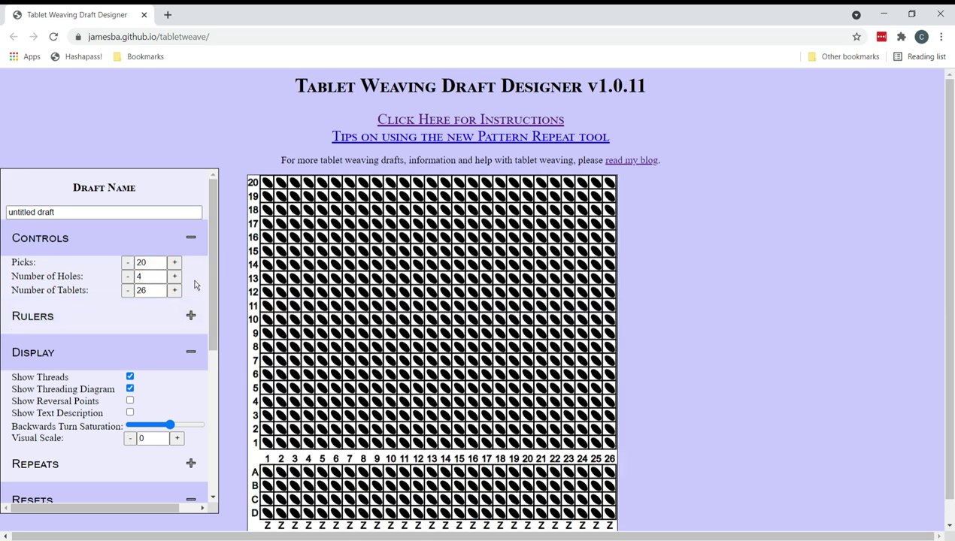
scroll(932, 258, down, 1)
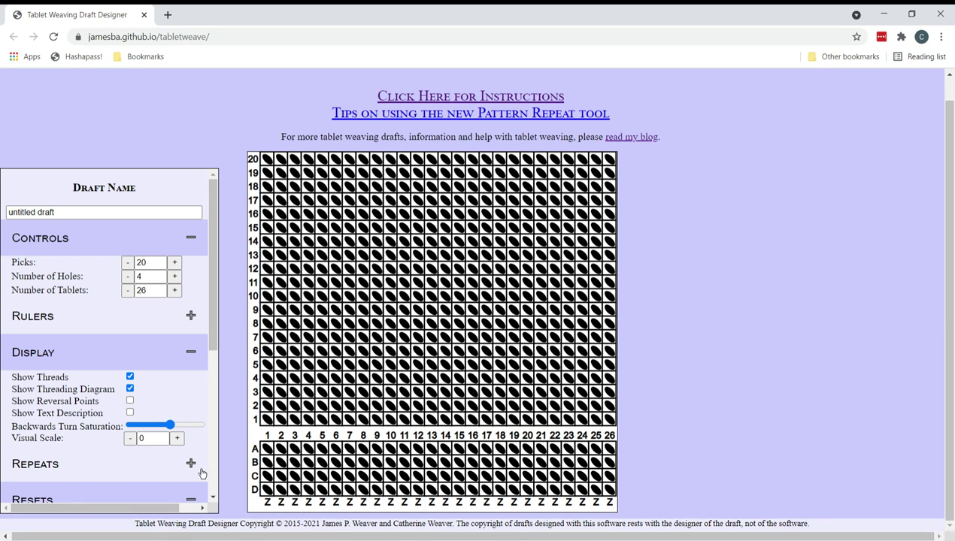
Step: Thread all four holes of tablets 1 and 2 green
drag(214, 294, 230, 452)
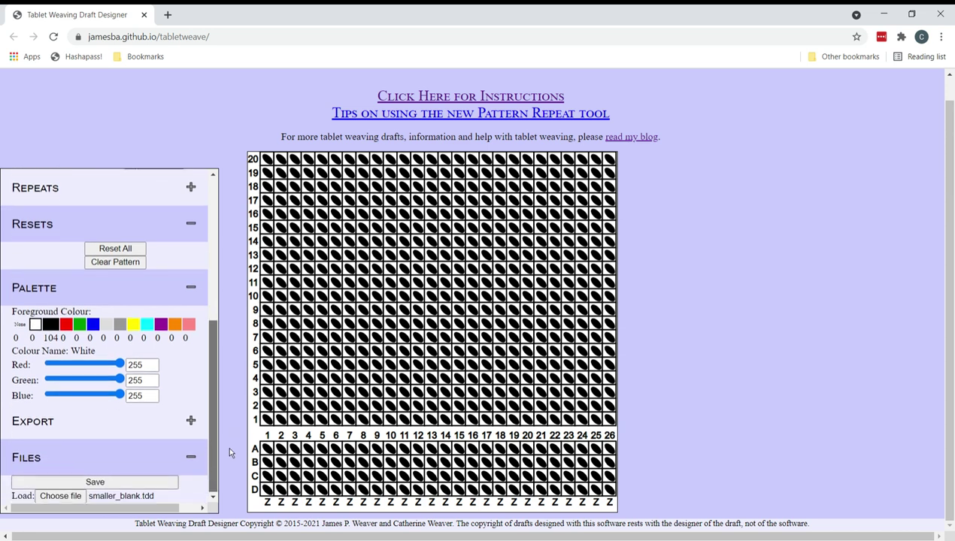
click(81, 326)
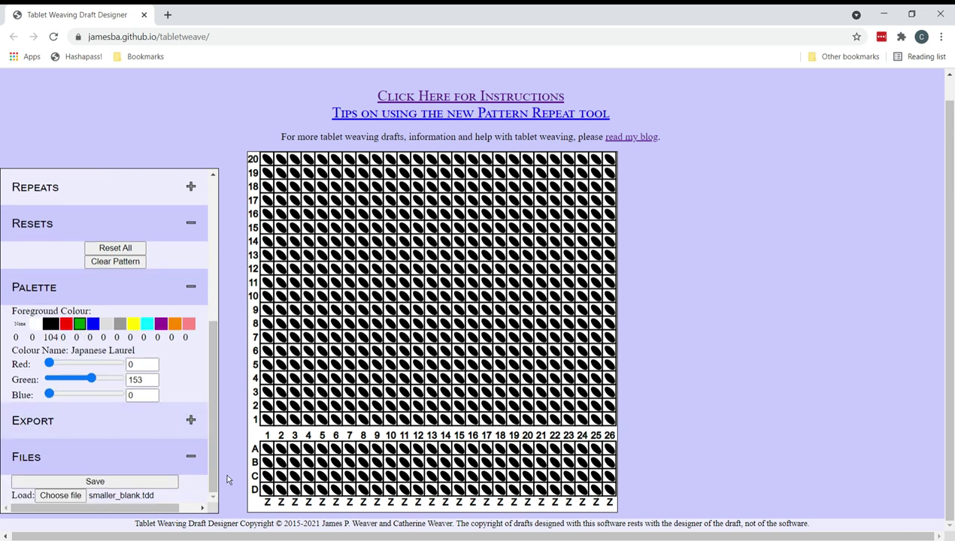
click(267, 449)
click(281, 450)
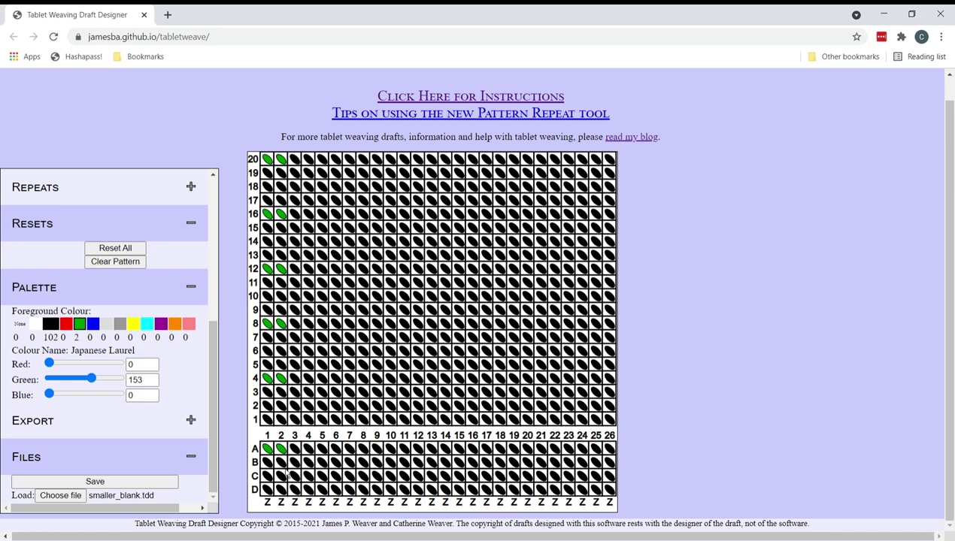
click(281, 463)
click(268, 463)
click(268, 490)
click(267, 476)
click(281, 489)
click(281, 476)
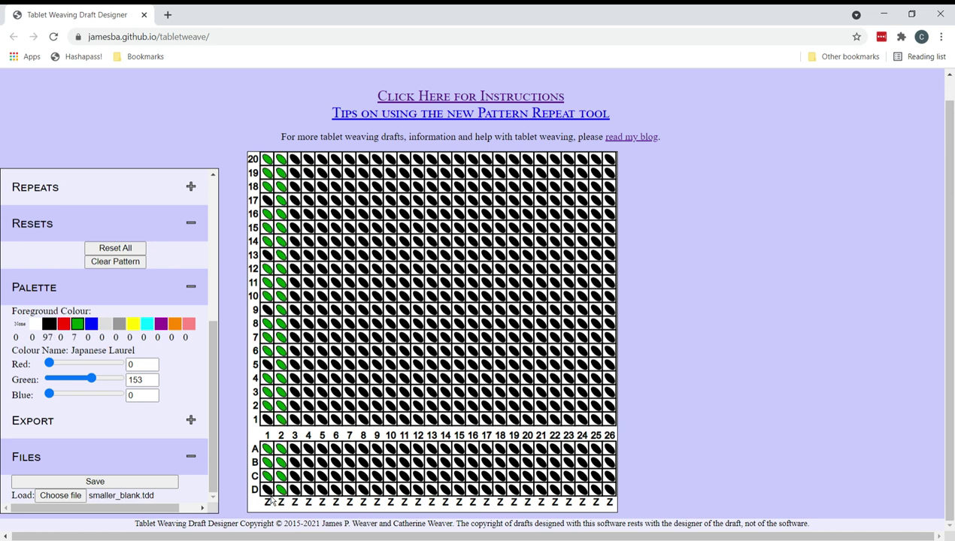
Step: Thread all four holes of tablets 25 and 26 green
click(596, 450)
click(609, 450)
click(608, 463)
click(595, 462)
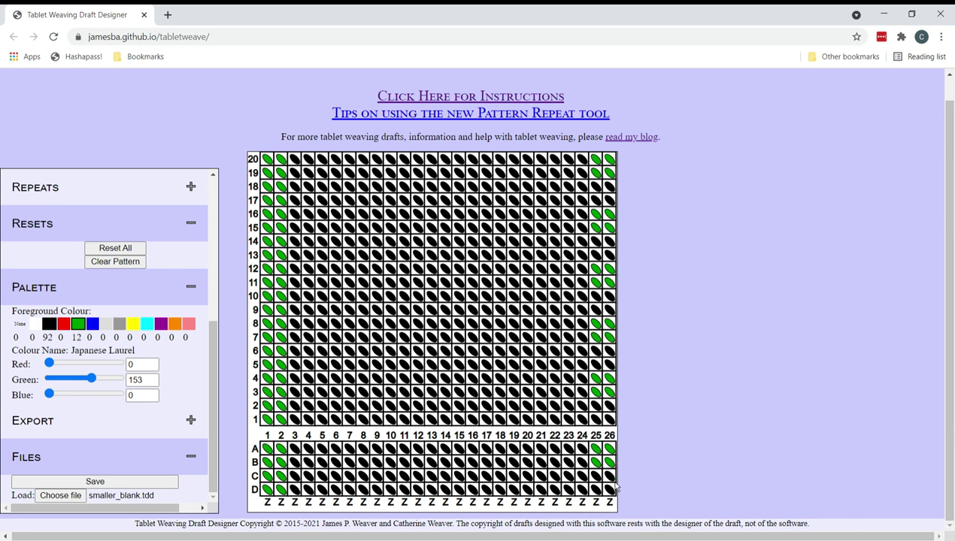
click(596, 476)
click(609, 476)
click(595, 489)
click(609, 490)
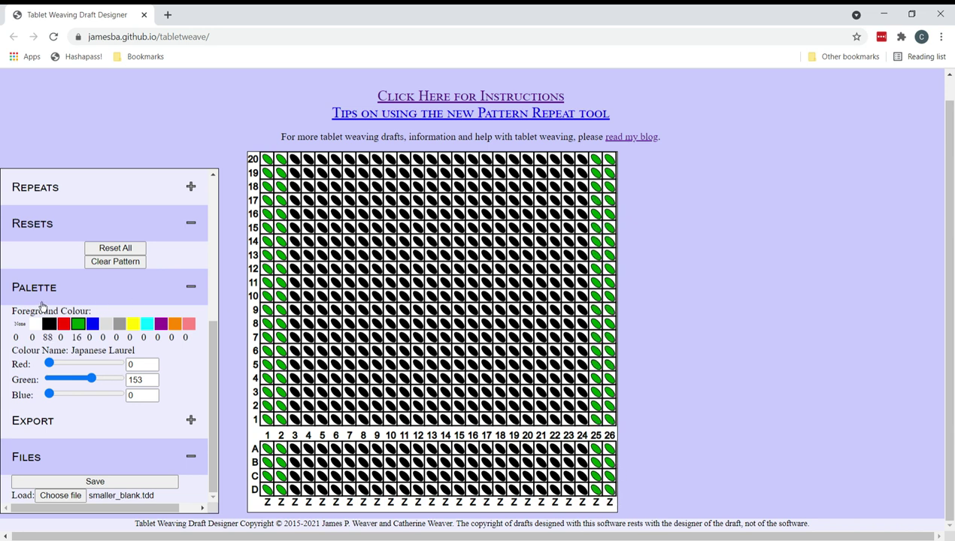
Step: Thread all holes of tablets 3 and 24 white
click(35, 324)
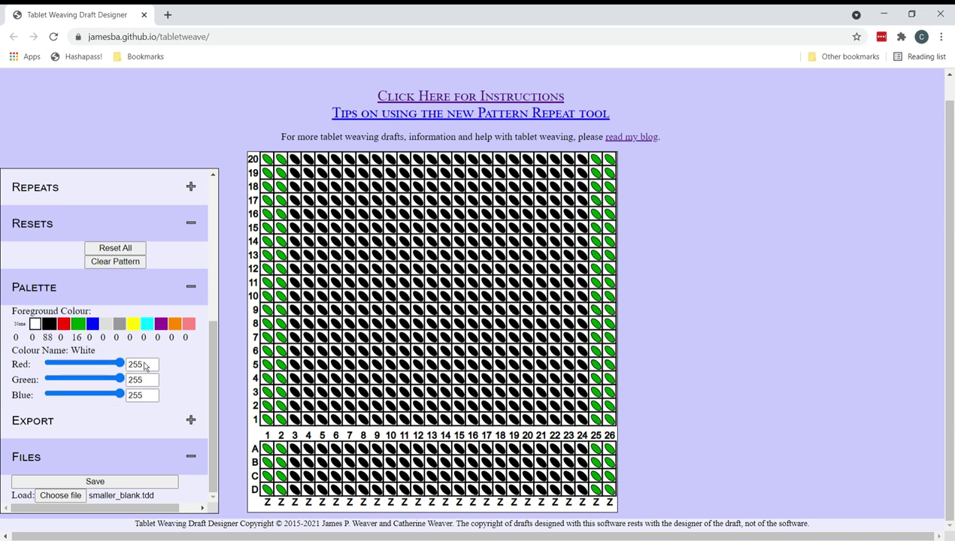
click(295, 450)
click(294, 462)
click(295, 476)
click(295, 489)
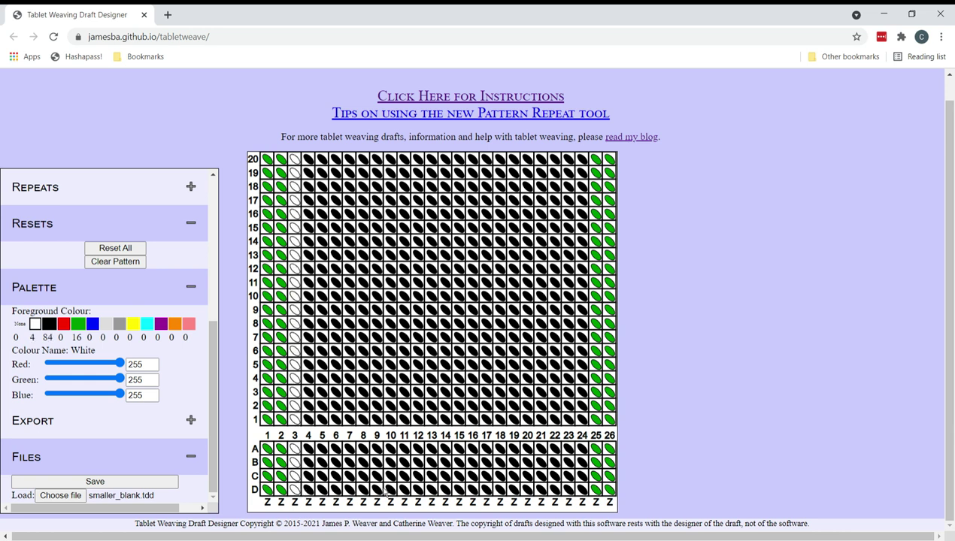
click(585, 451)
click(584, 463)
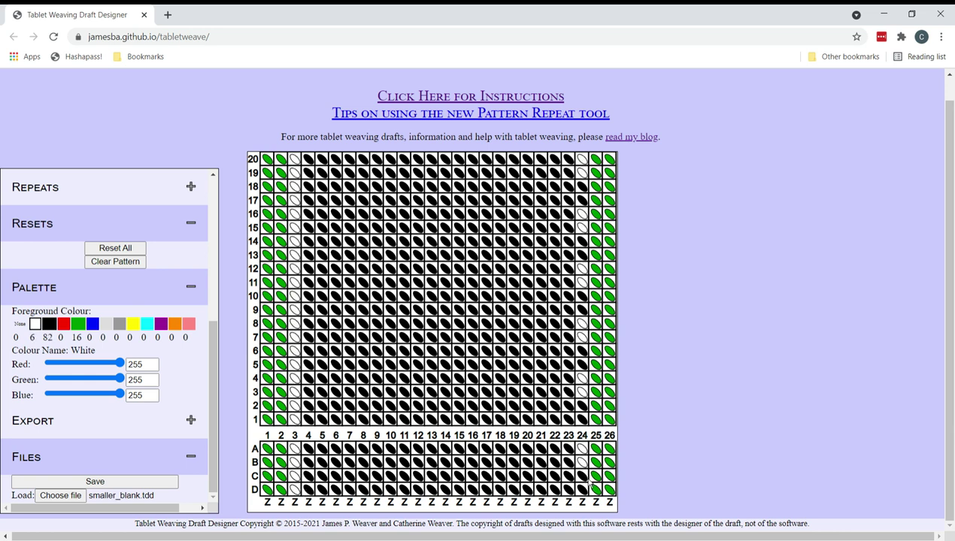
click(585, 476)
click(584, 489)
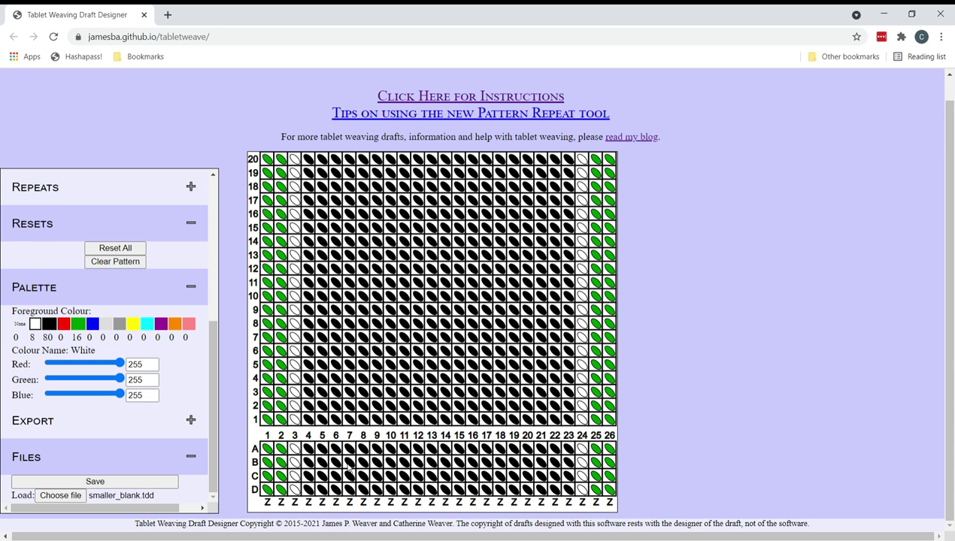
Step: Switch tablets 2 and 25, plus tablets 14–23, to S threading
click(280, 502)
click(599, 503)
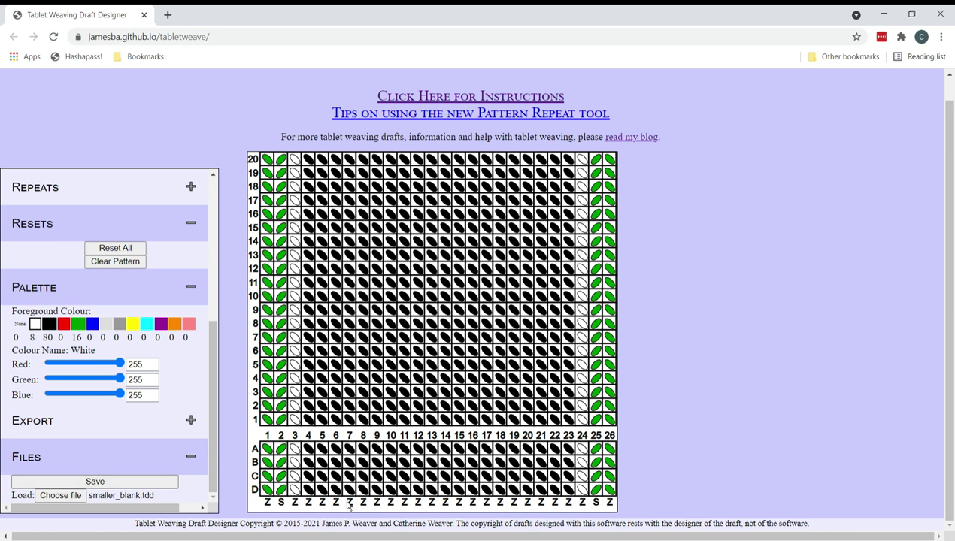
click(446, 502)
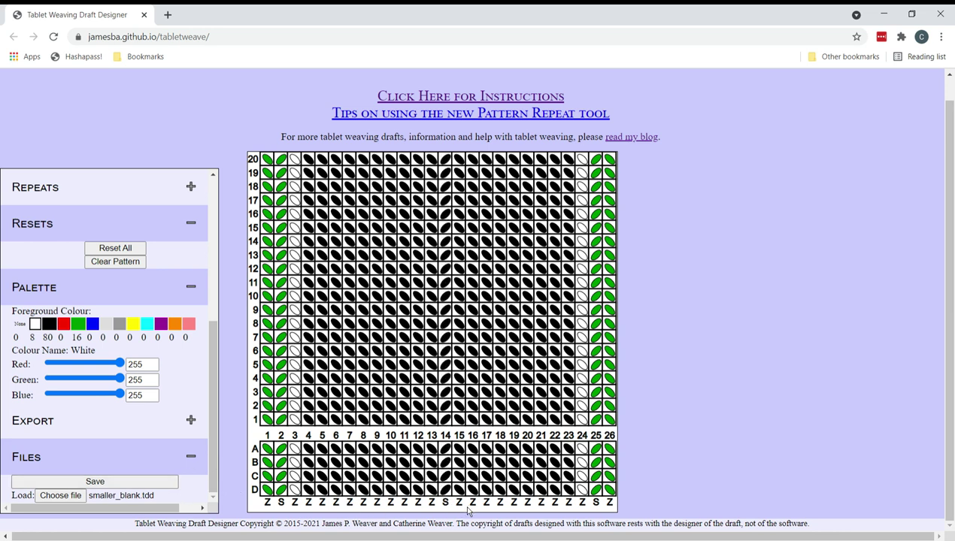
click(462, 504)
click(475, 504)
click(487, 504)
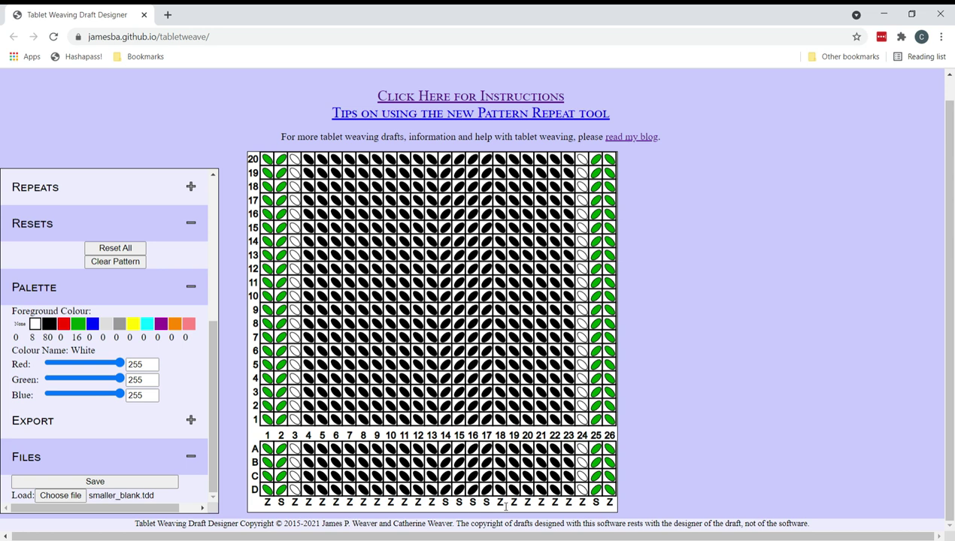
click(501, 503)
click(515, 502)
click(528, 503)
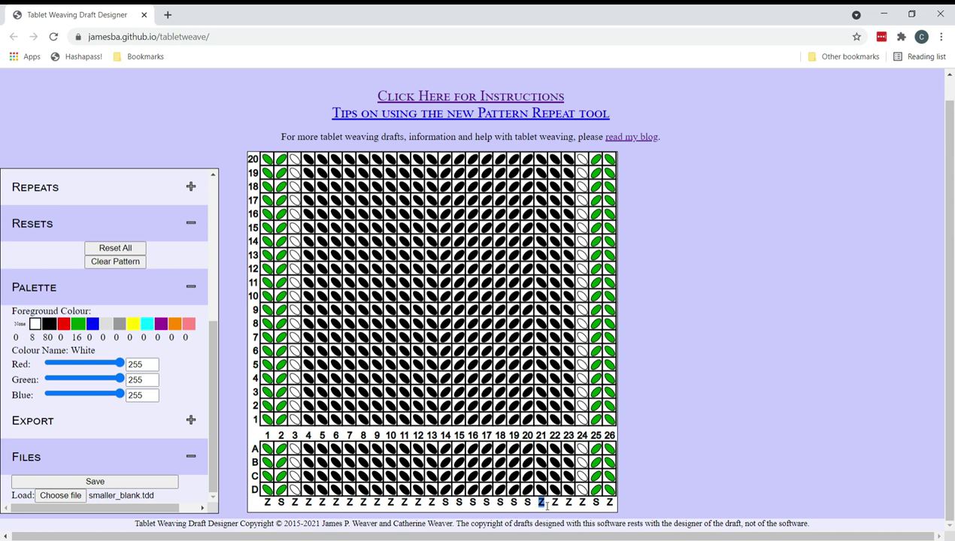
click(540, 502)
click(555, 503)
click(568, 503)
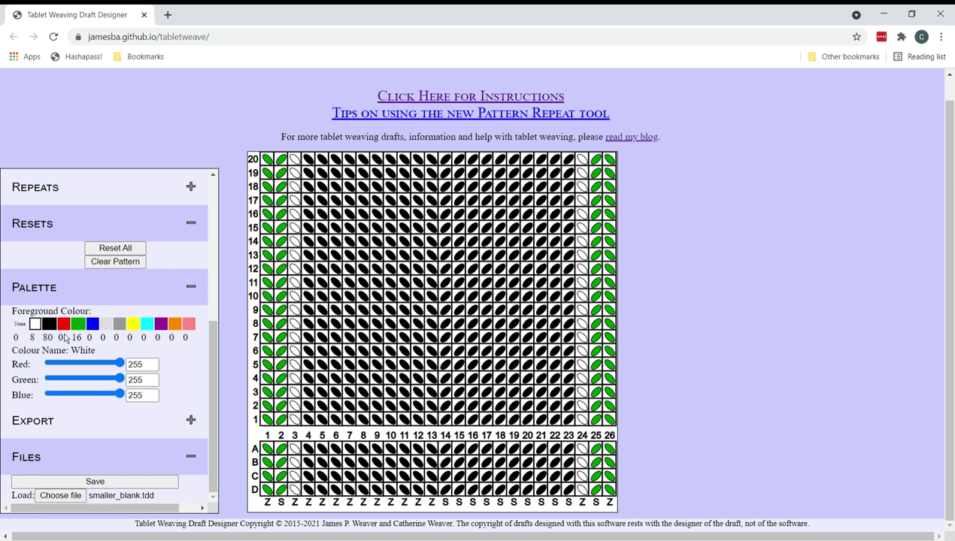
Step: Return tablets 14–18 and 20–23 to Z threading, leaving 2 and 25 as S
click(81, 327)
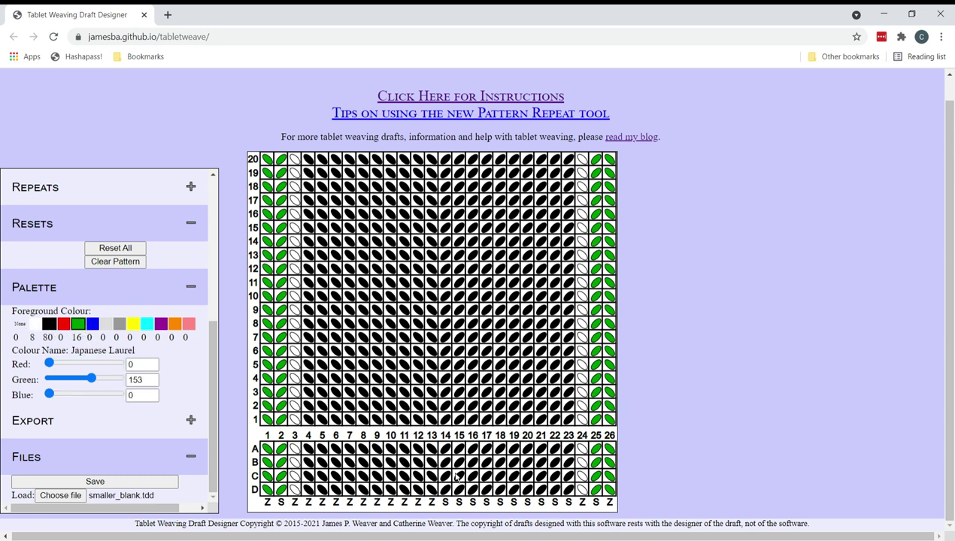
click(447, 502)
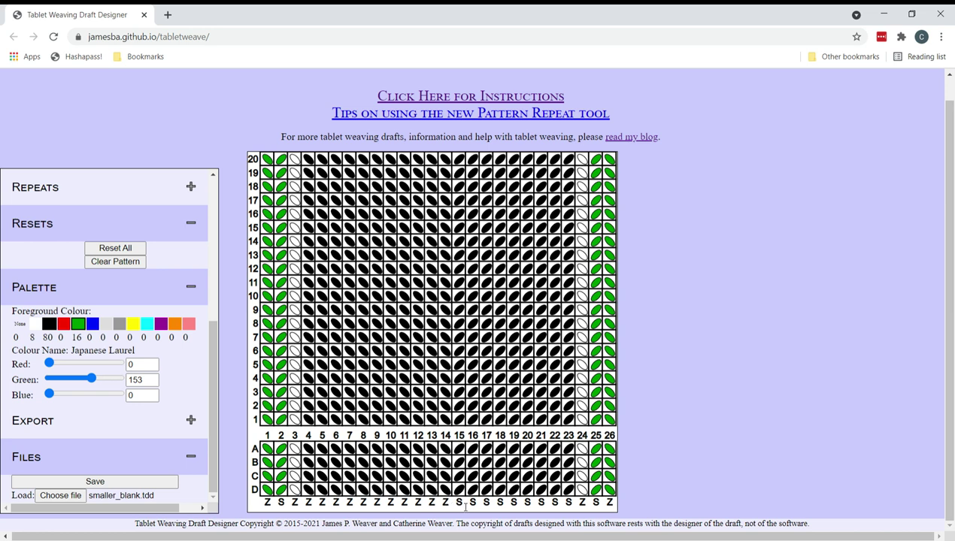
click(458, 502)
click(472, 502)
click(486, 502)
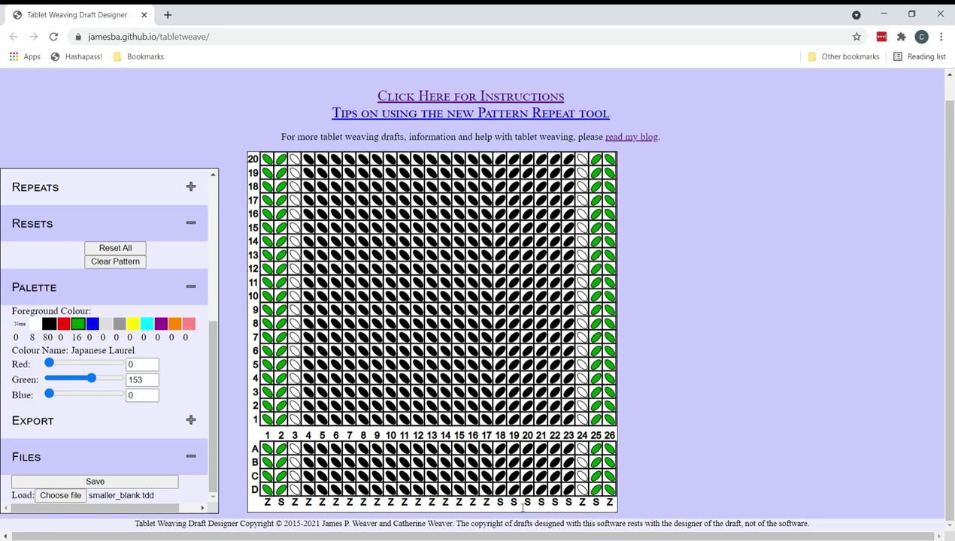
click(500, 502)
click(527, 502)
click(540, 502)
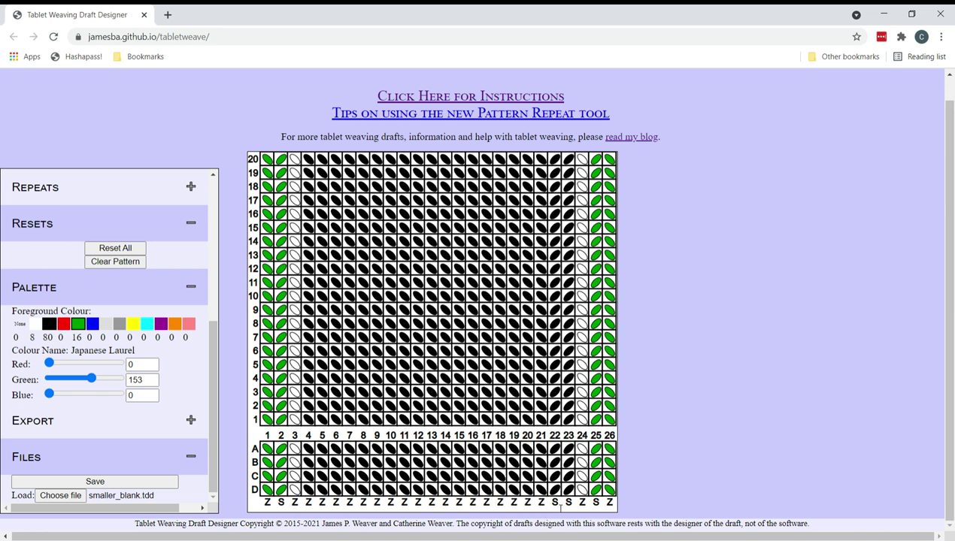
click(556, 502)
click(568, 502)
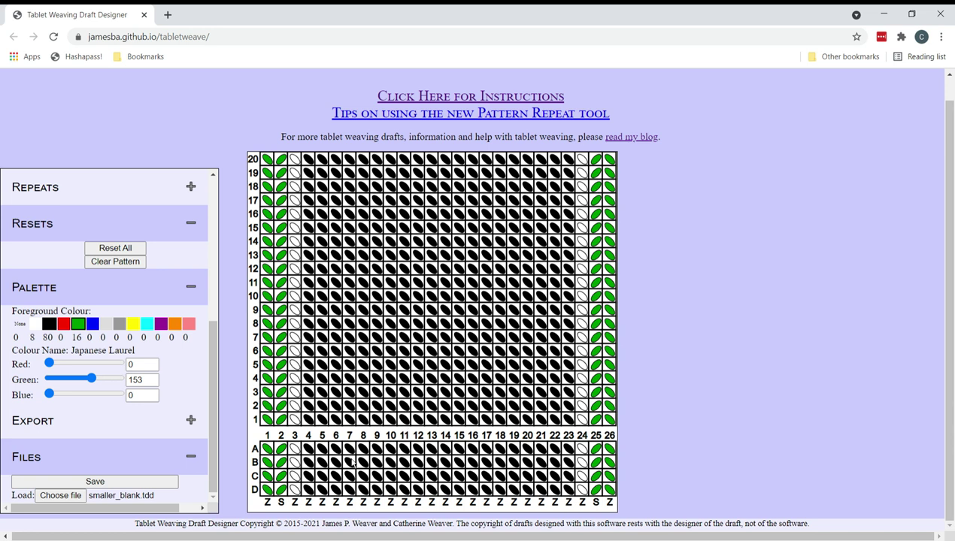
Step: Add the green diagonal, one hole per tablet, across tablets 4–15
click(310, 450)
click(323, 462)
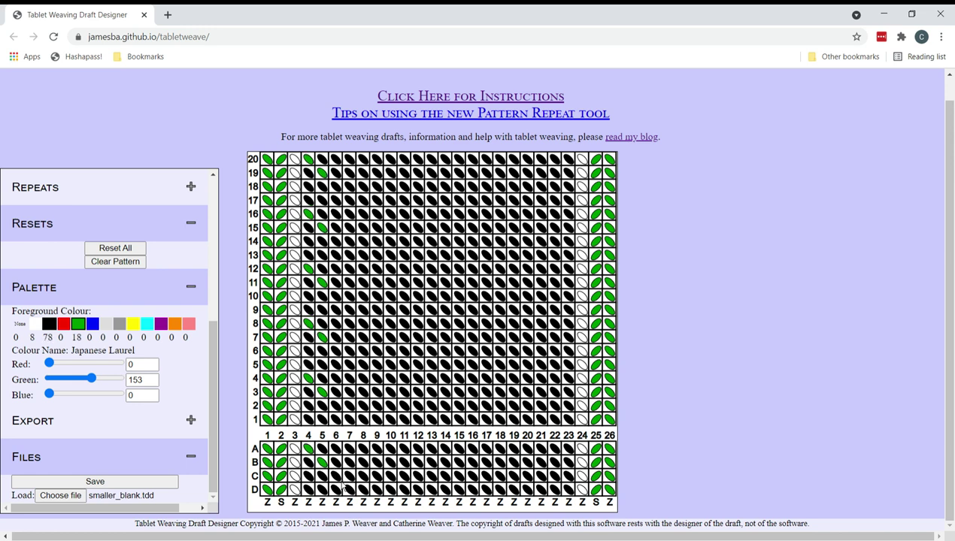
click(336, 475)
click(350, 490)
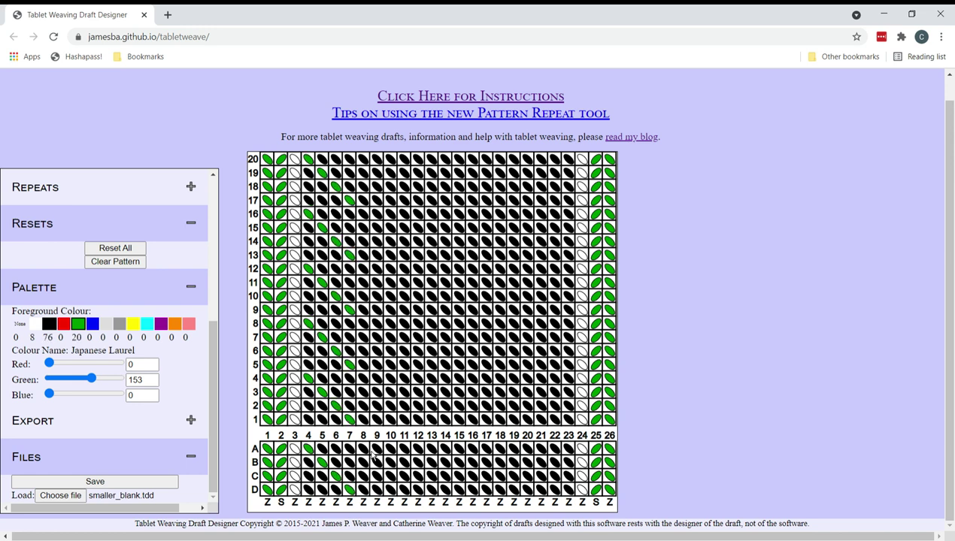
click(377, 462)
click(390, 476)
click(404, 489)
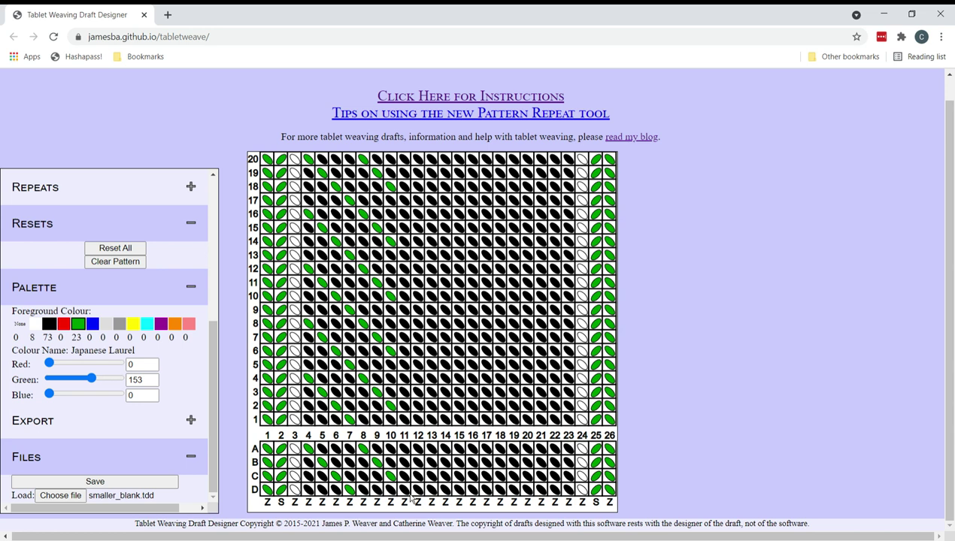
click(418, 449)
click(431, 463)
click(445, 477)
click(458, 490)
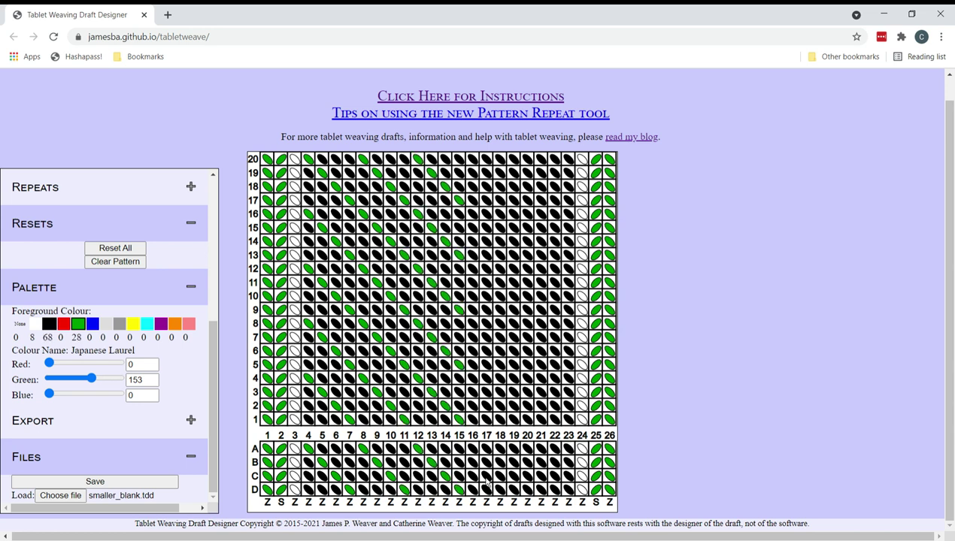
Step: Continue the green diagonal across tablets 16–23
click(473, 450)
click(486, 463)
click(499, 476)
click(514, 490)
click(527, 450)
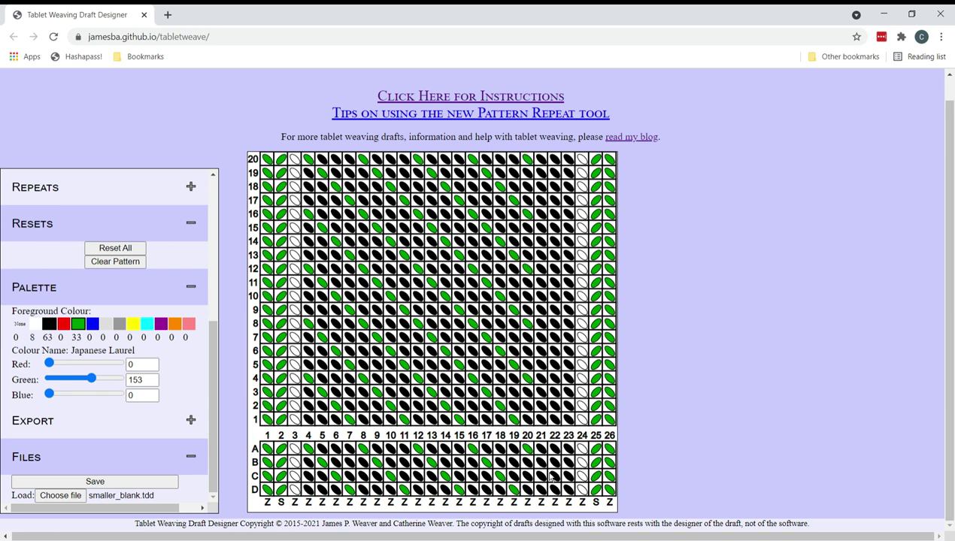
click(541, 463)
click(569, 492)
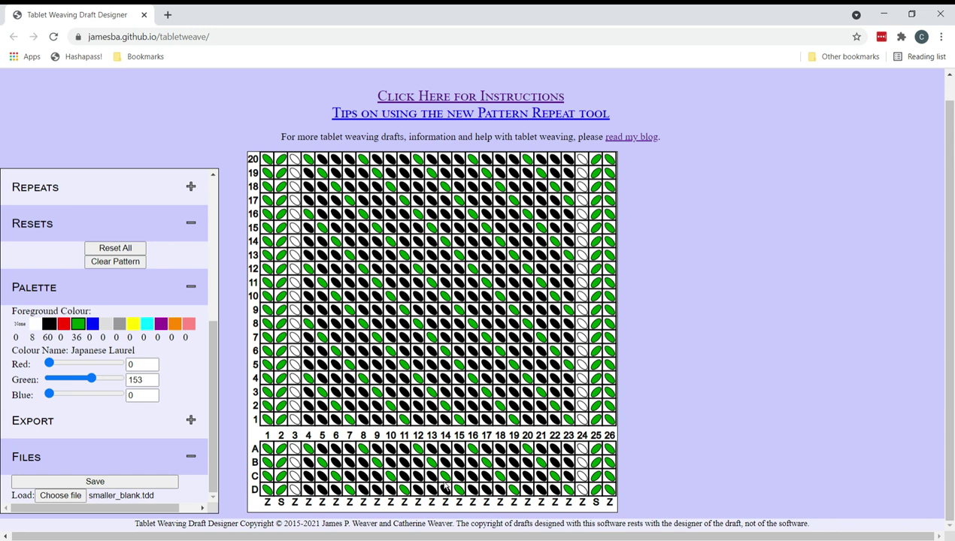
Step: Turn the black threads of tablets 4–8 white
click(35, 324)
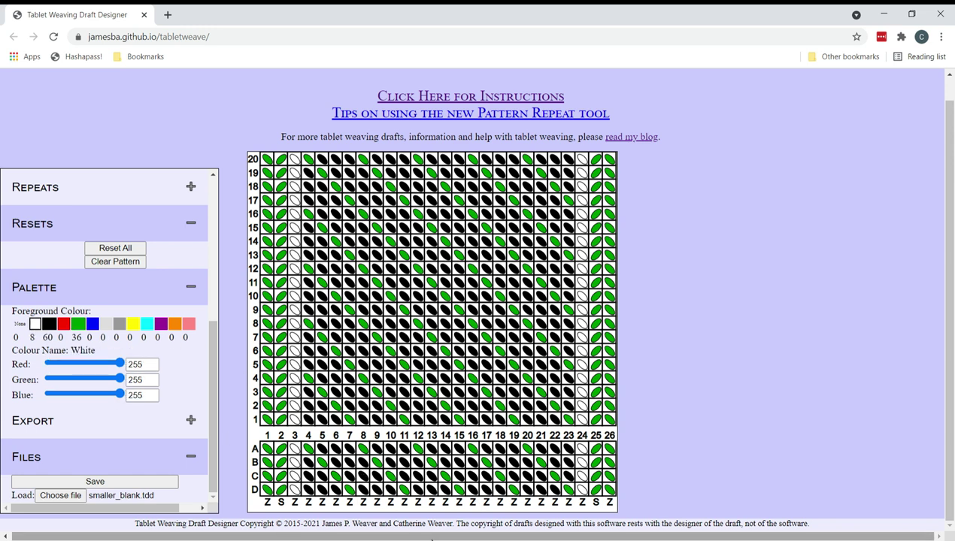
click(309, 462)
click(309, 476)
click(308, 490)
click(321, 476)
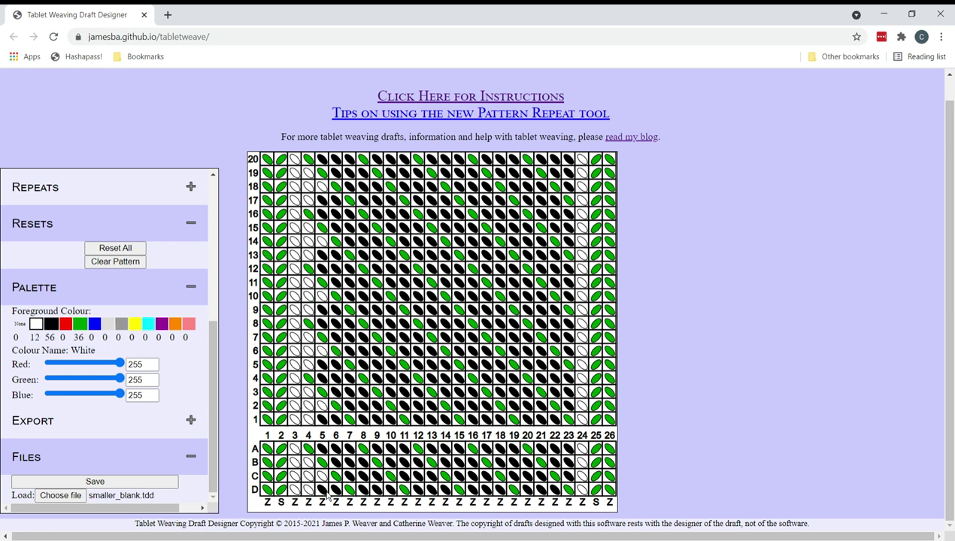
click(323, 490)
click(336, 490)
click(322, 462)
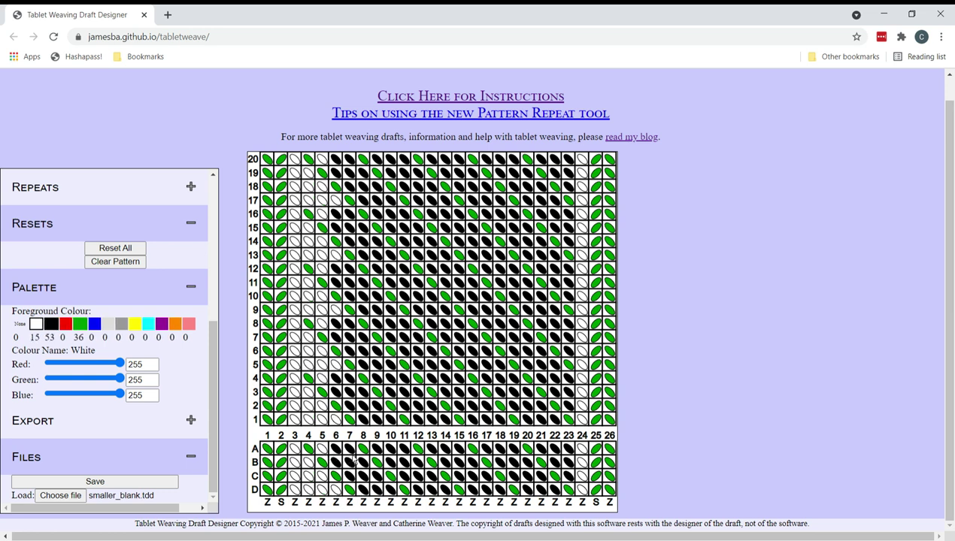
click(336, 448)
click(350, 449)
click(336, 462)
click(349, 462)
click(363, 475)
Step: Whiten the remaining black threads on tablets 7–11
click(349, 475)
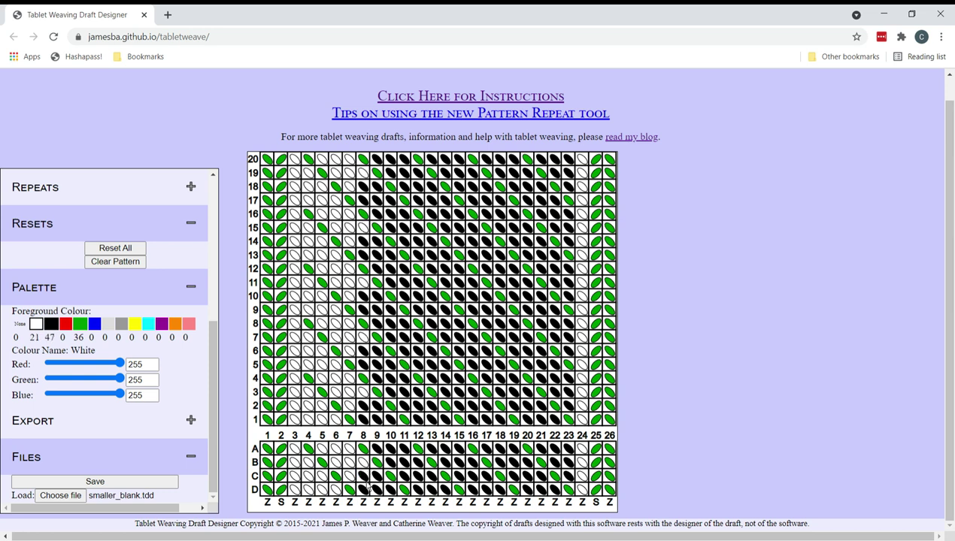
click(363, 476)
click(377, 476)
click(363, 489)
click(377, 489)
click(390, 490)
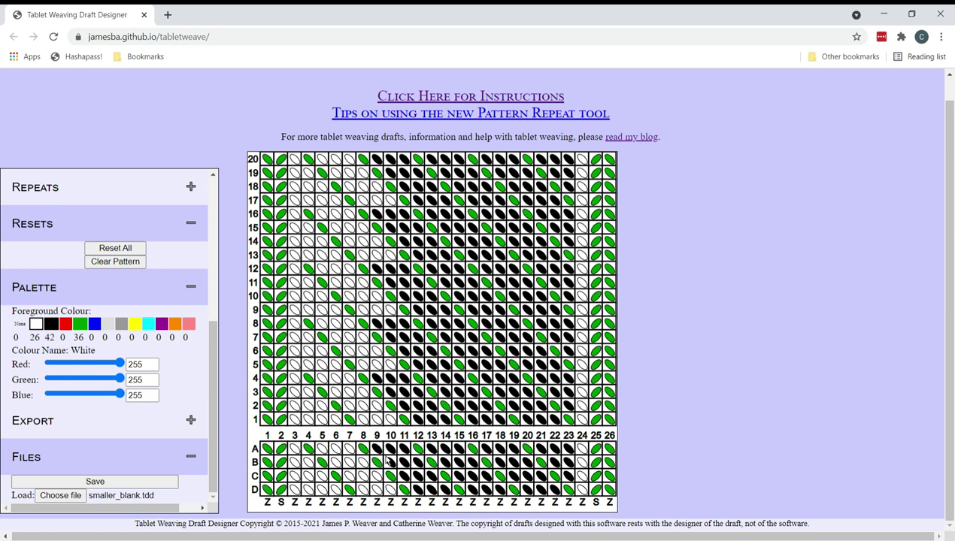
click(376, 448)
click(391, 449)
click(404, 448)
click(390, 462)
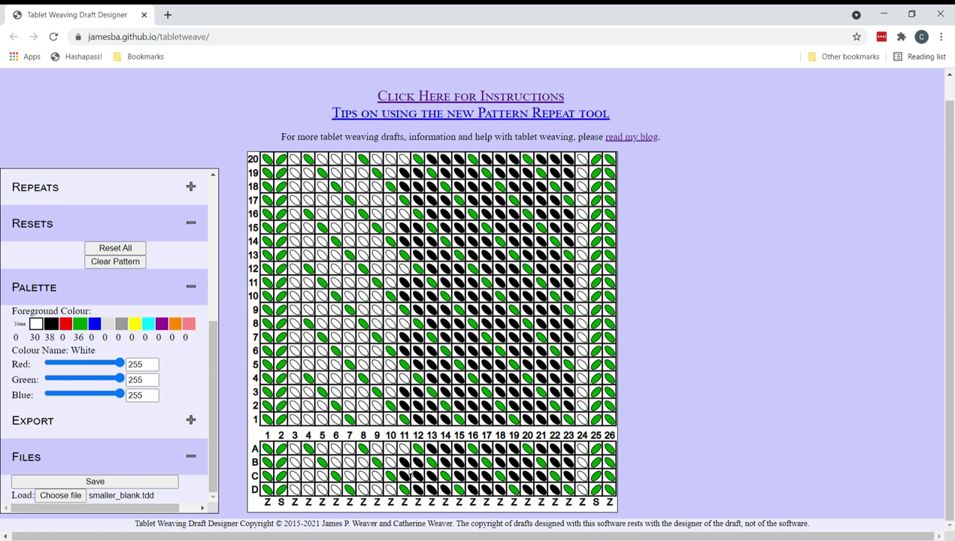
click(403, 463)
Step: Whiten black threads on tablets 11–15, restoring green to tablet 15's bottom hole
click(417, 476)
click(403, 476)
click(417, 462)
click(431, 476)
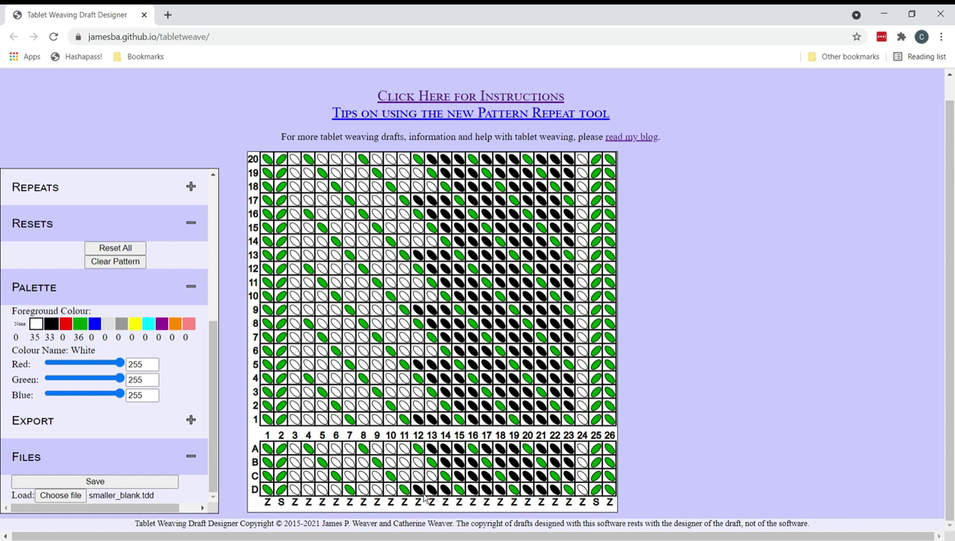
click(418, 489)
click(433, 491)
click(458, 490)
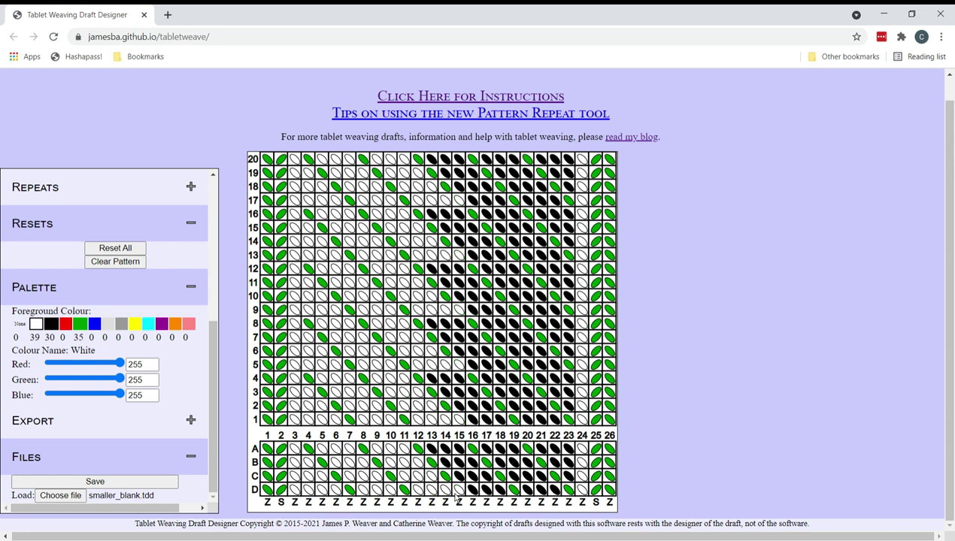
click(447, 490)
click(80, 323)
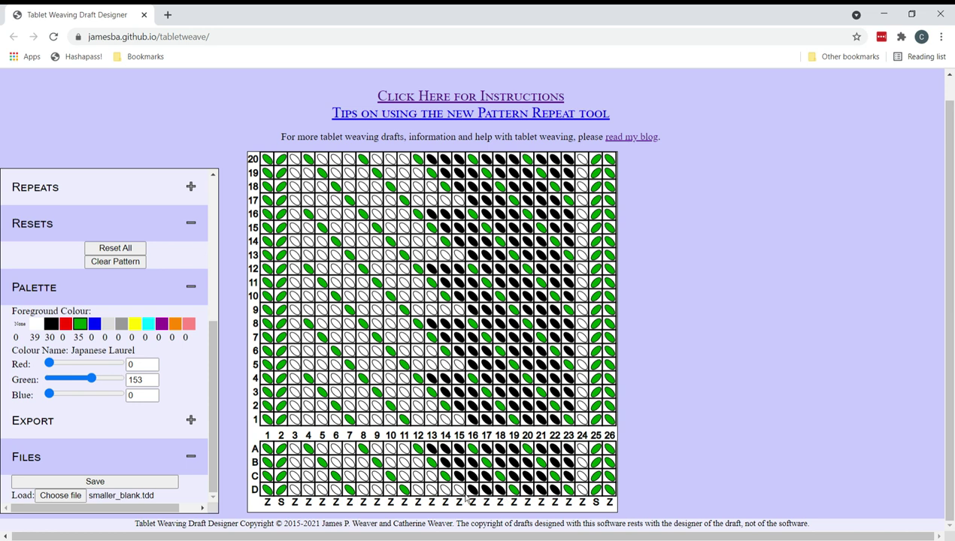
click(457, 490)
click(37, 324)
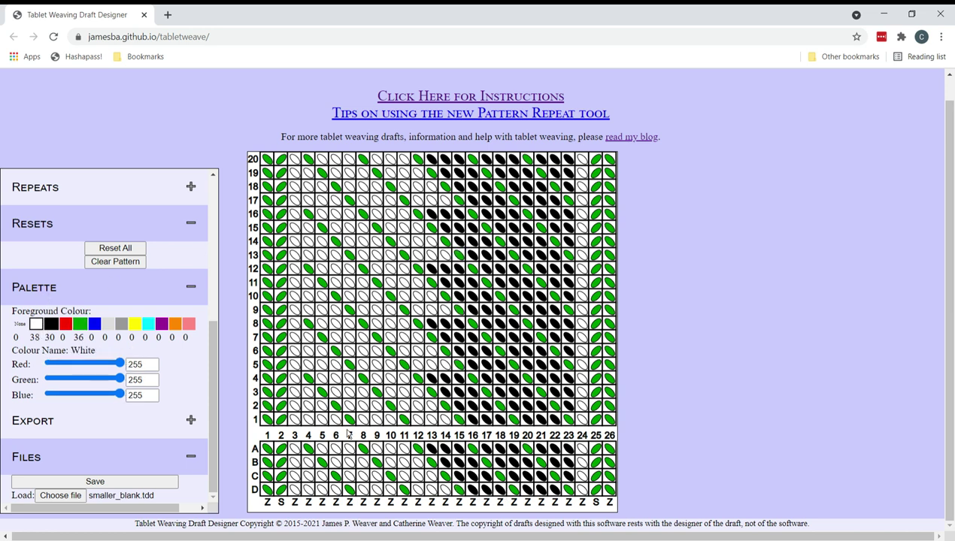
Step: Whiten the black threads on tablets 13–18
click(432, 449)
click(445, 449)
click(459, 449)
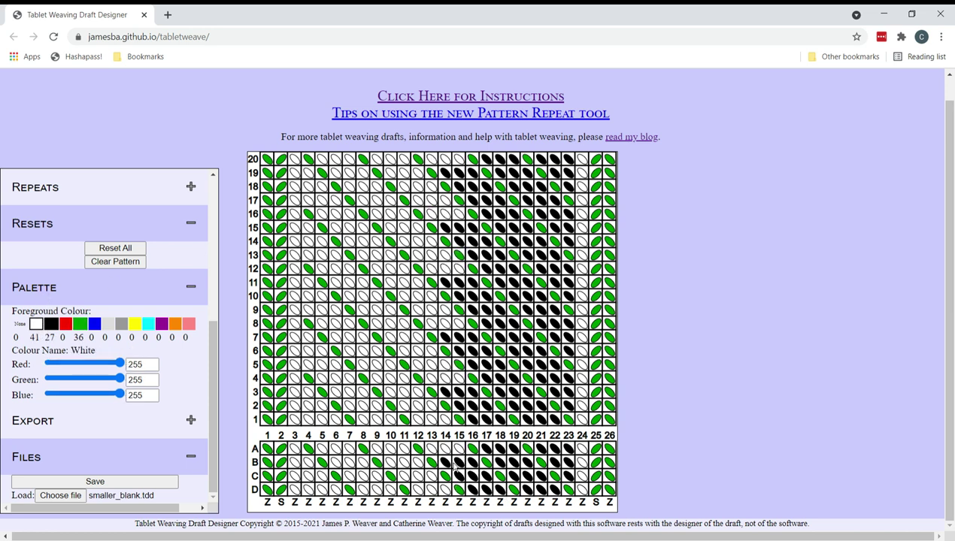
click(445, 461)
click(460, 466)
click(472, 465)
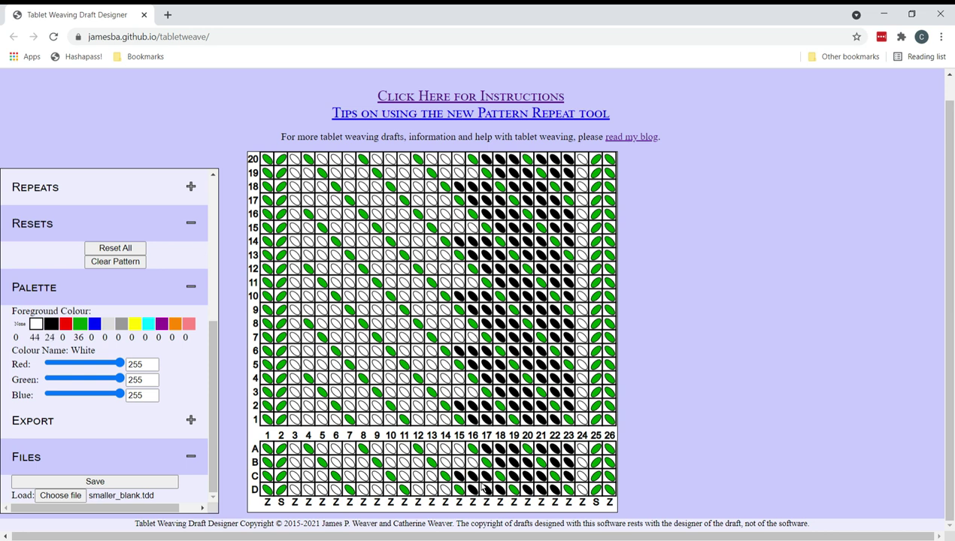
click(458, 476)
click(473, 478)
click(486, 476)
click(472, 489)
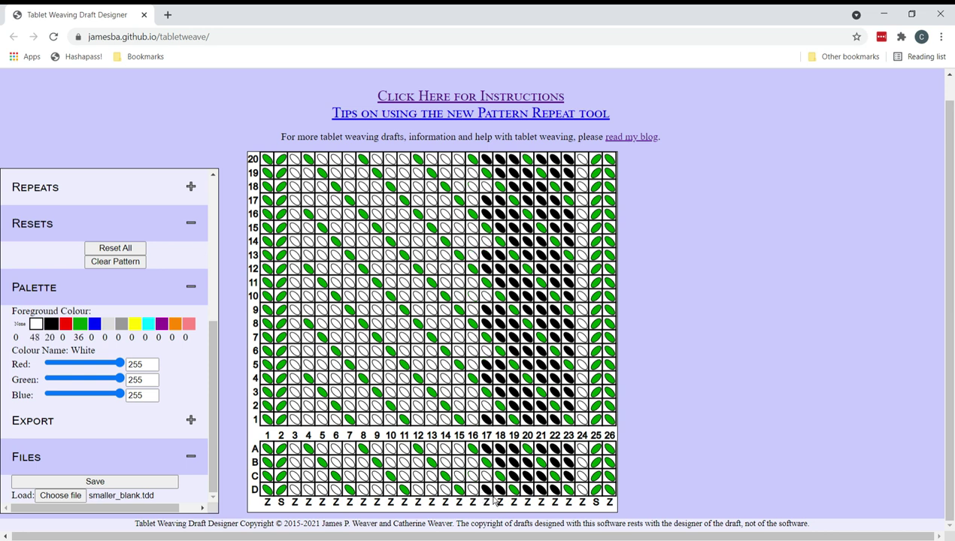
click(485, 489)
click(499, 489)
click(486, 450)
Step: Whiten the remaining black threads on tablets 18–22
click(499, 449)
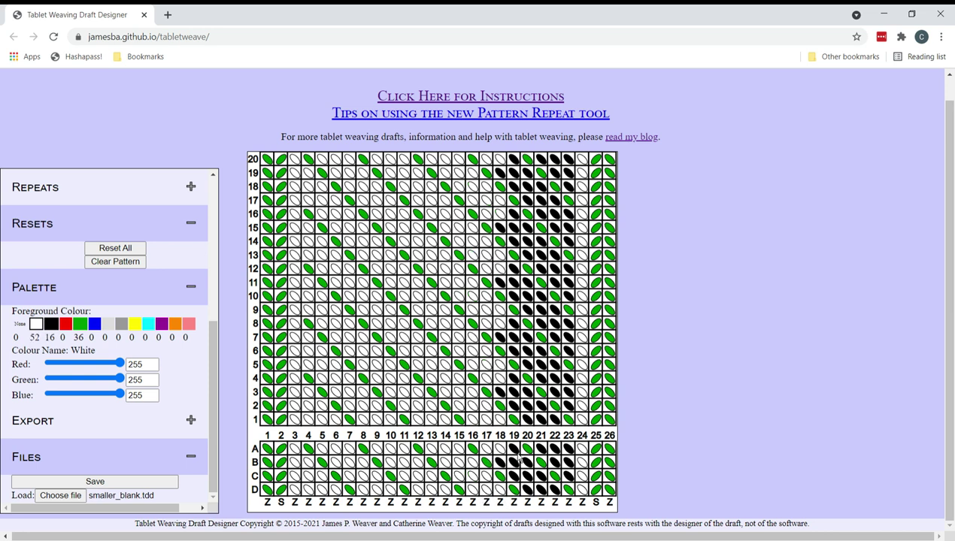
click(513, 449)
click(499, 461)
click(513, 461)
click(514, 476)
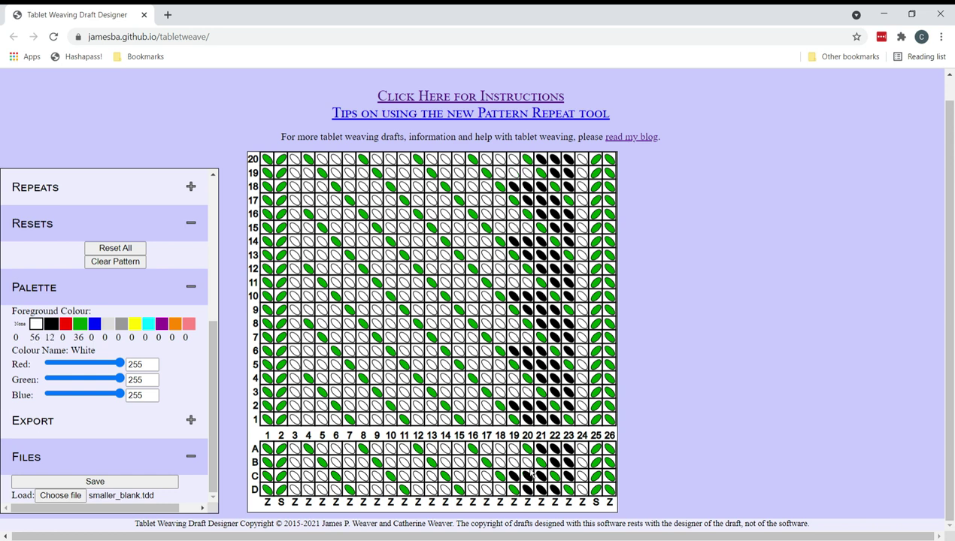
click(513, 489)
click(527, 476)
click(541, 476)
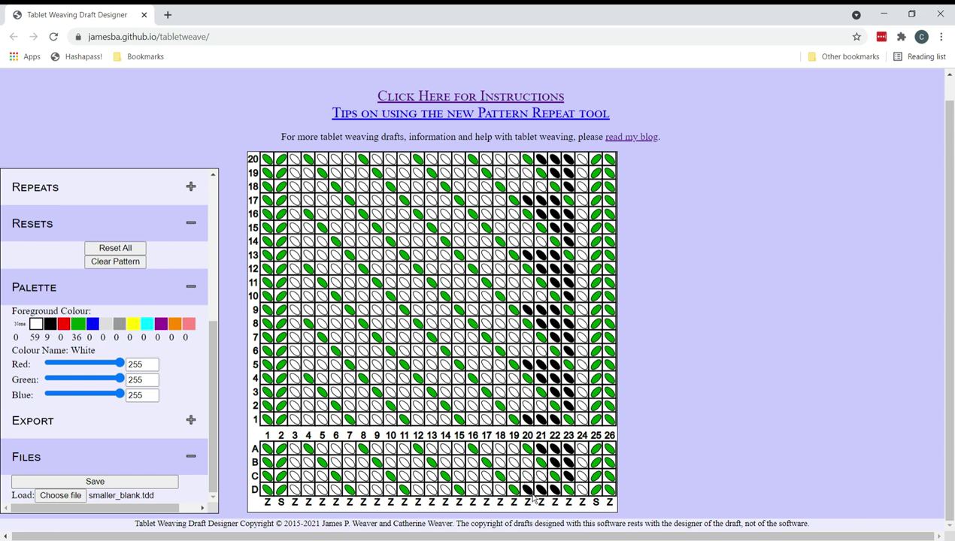
click(527, 490)
click(540, 489)
click(554, 489)
Step: Whiten the last black threads on tablets 21–23
click(541, 449)
click(554, 449)
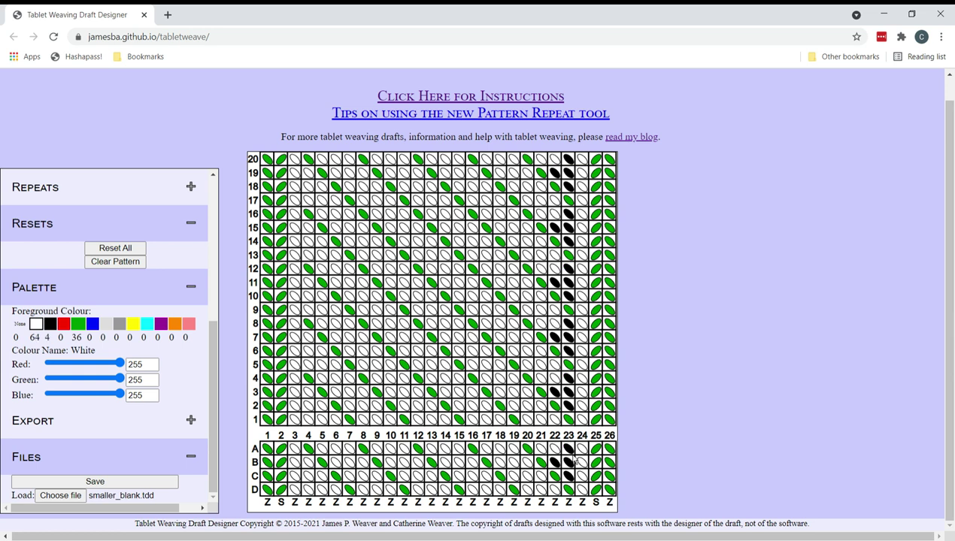
click(567, 449)
click(554, 461)
click(568, 462)
click(568, 476)
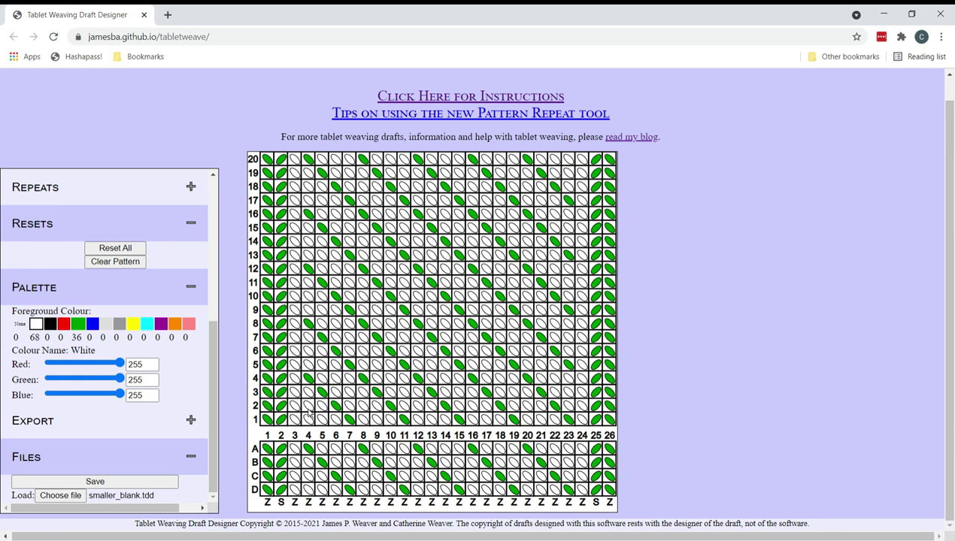
Step: Reverse the turns on tablets 4–7 around picks 3–5 to start a leaf shape
click(320, 390)
click(339, 393)
click(350, 393)
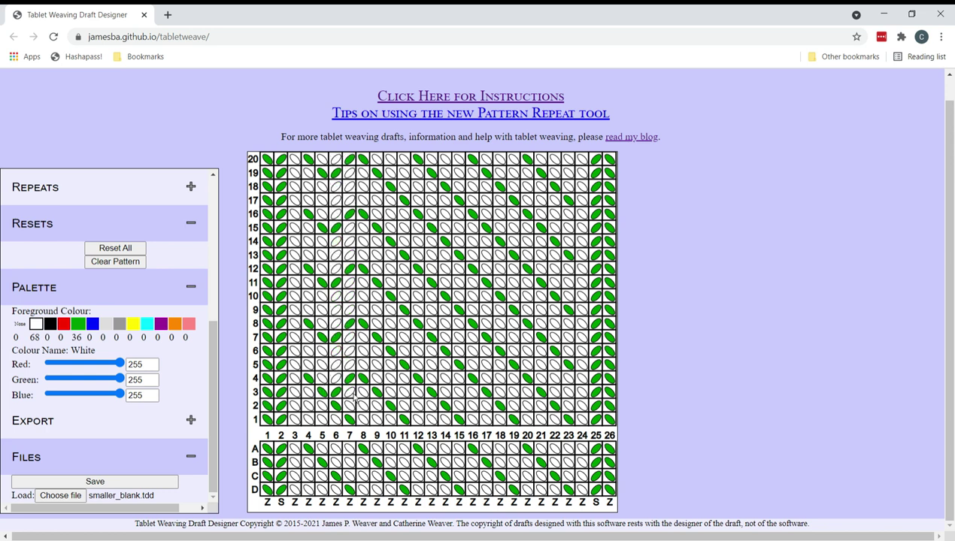
click(311, 367)
click(334, 376)
click(345, 373)
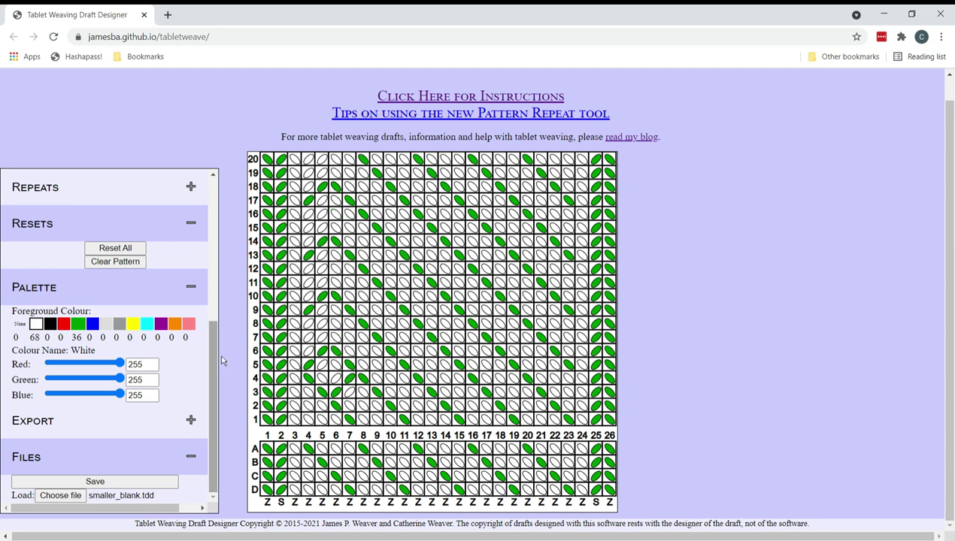
Step: Drag Backwards Turn Saturation down to zero to remove backwards-turn shading
scroll(162, 300, up, 3)
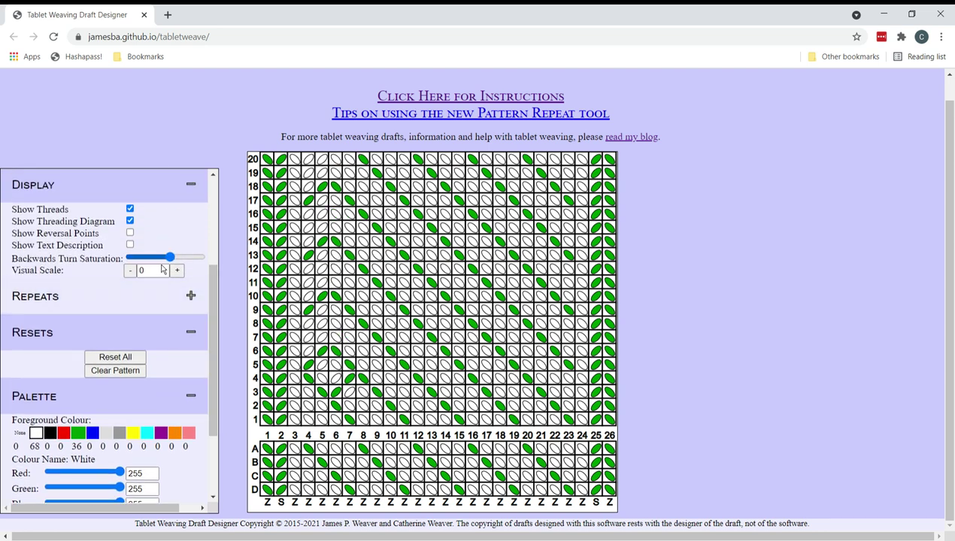
mouse_move(169, 257)
mouse_down()
mouse_move(130, 258)
mouse_move(132, 271)
mouse_move(160, 271)
mouse_move(123, 272)
mouse_up()
scroll(213, 343, down, 2)
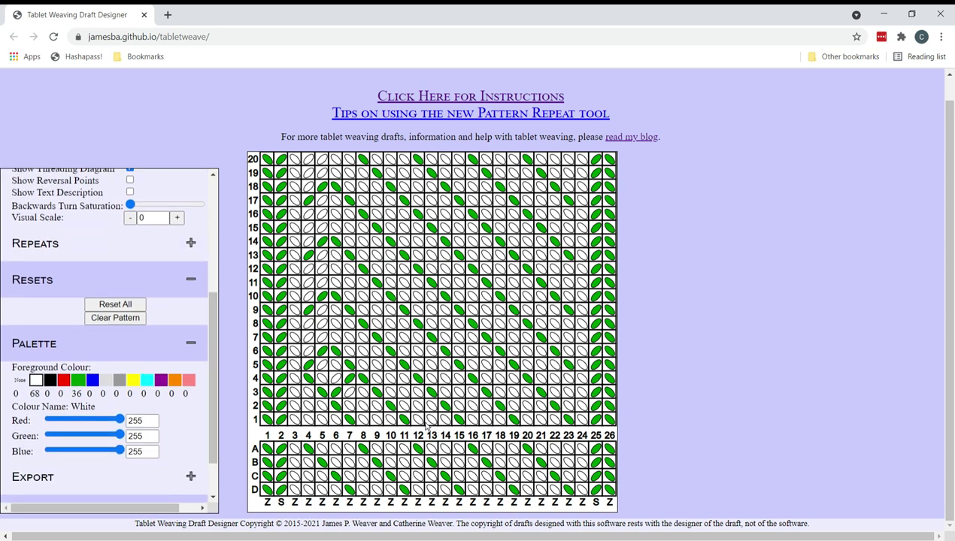
Step: Reverse the turning of tablets 8–11 starting from pick 1
click(367, 423)
click(376, 421)
click(390, 421)
click(404, 422)
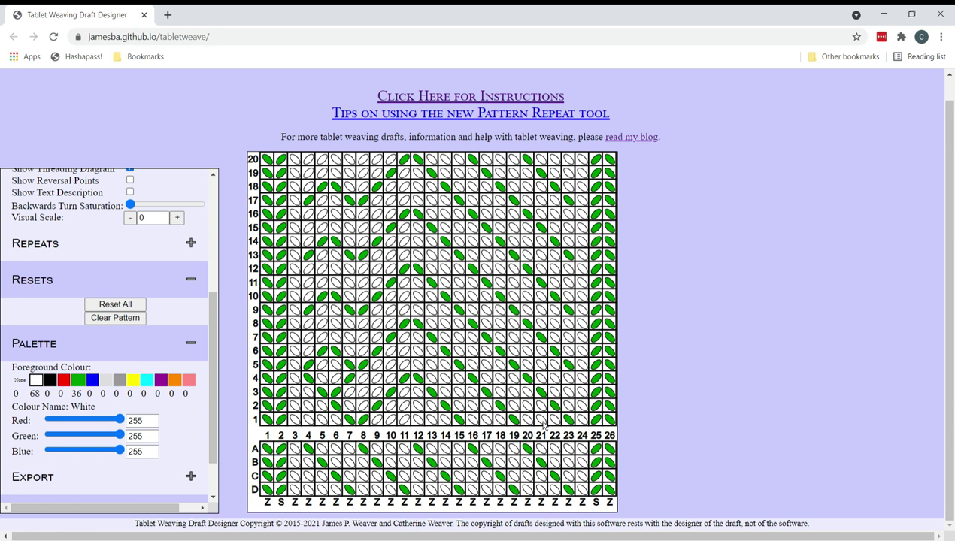
Step: Reverse cards 20–23 from pick 1 up to pick 5 to shape the lower-right leaf
click(567, 421)
click(541, 423)
click(528, 421)
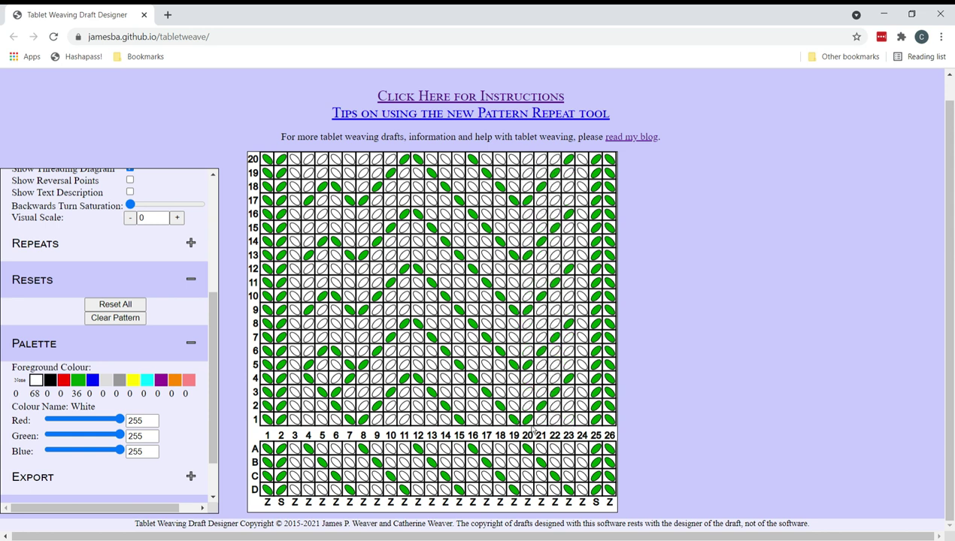
click(535, 399)
click(536, 402)
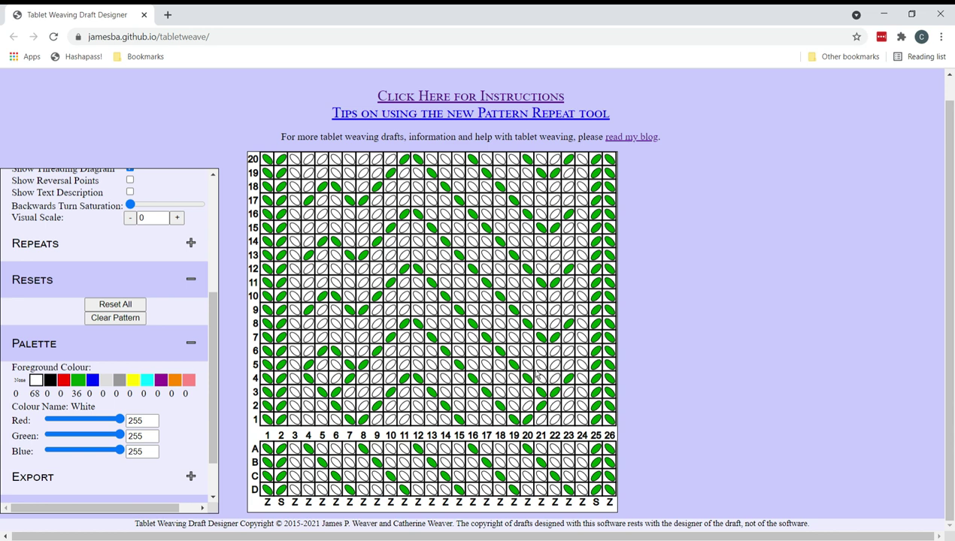
click(528, 368)
click(539, 369)
click(553, 369)
click(574, 373)
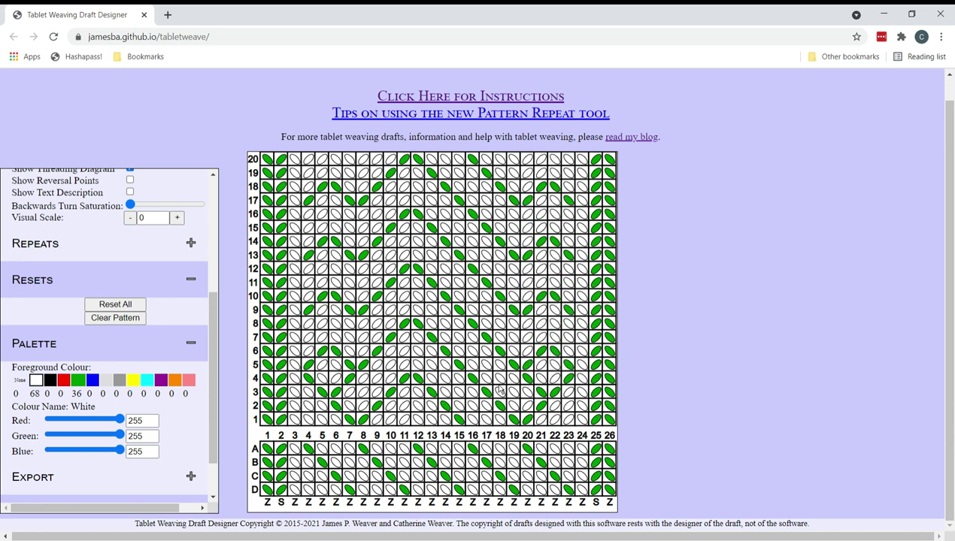
Step: Reverse cards 14–19 around picks 4–6 to extend the leaf leftward
click(513, 366)
click(502, 368)
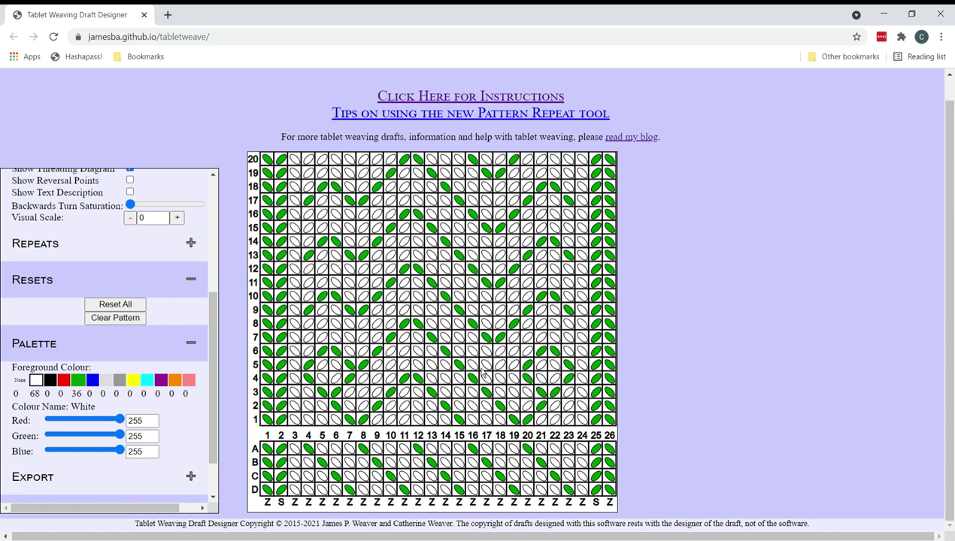
click(491, 371)
mouse_move(495, 349)
mouse_down()
mouse_move(450, 348)
mouse_move(526, 352)
mouse_move(514, 357)
mouse_move(496, 352)
mouse_move(531, 342)
mouse_up()
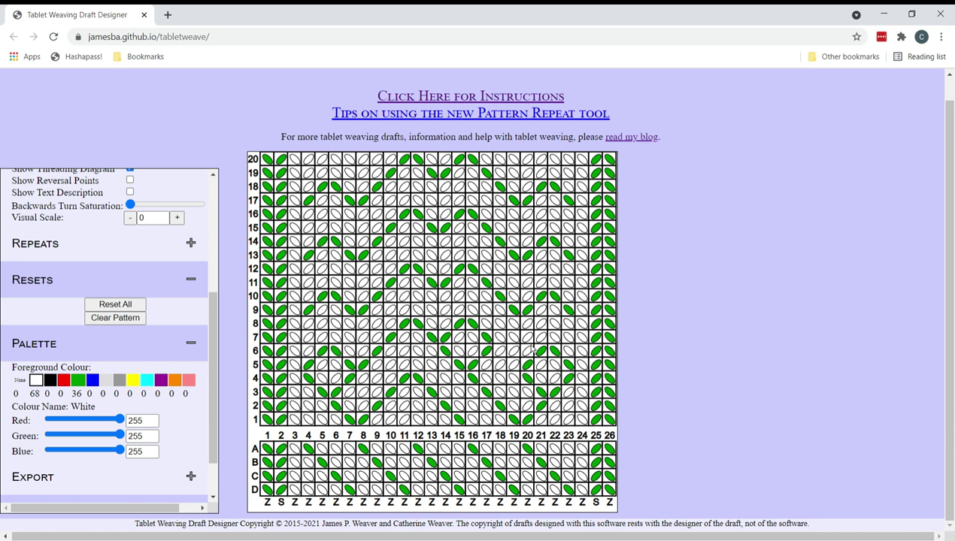
Step: Reverse cards 22–23 at pick 8 and cards 8–13 in the middle picks
click(563, 325)
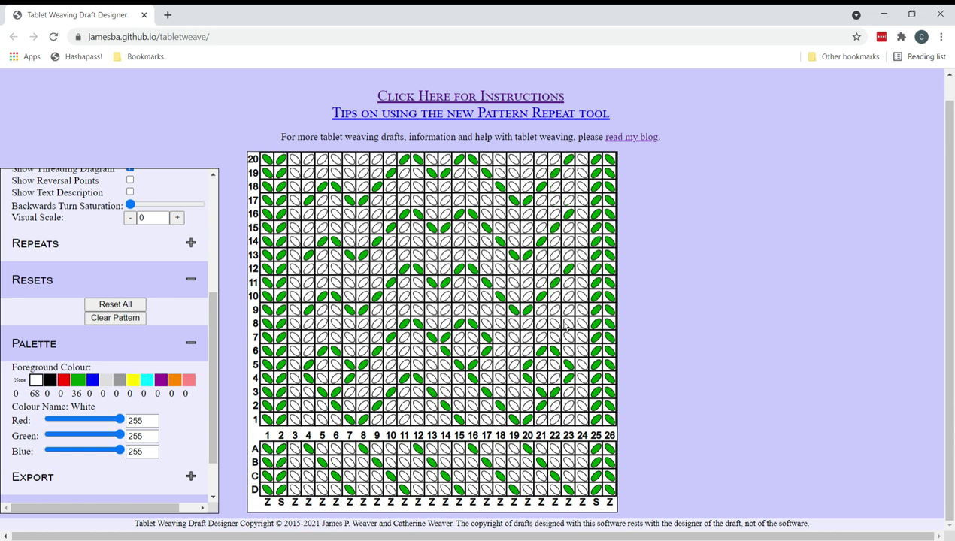
click(380, 368)
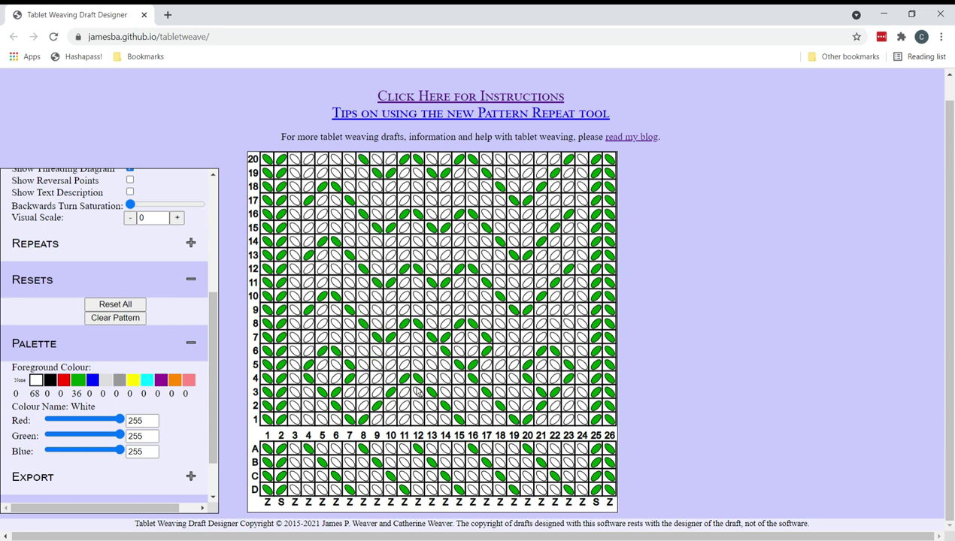
click(393, 372)
click(406, 374)
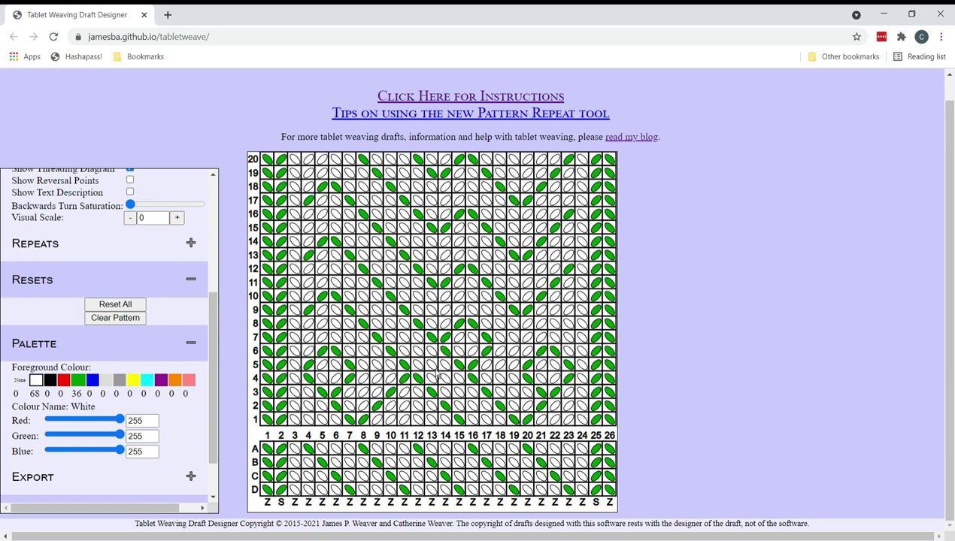
click(432, 347)
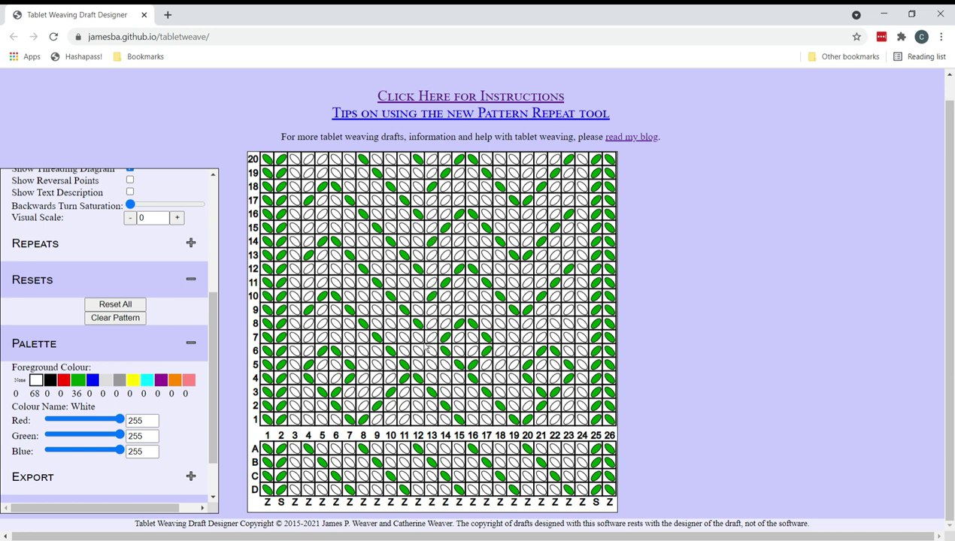
click(421, 353)
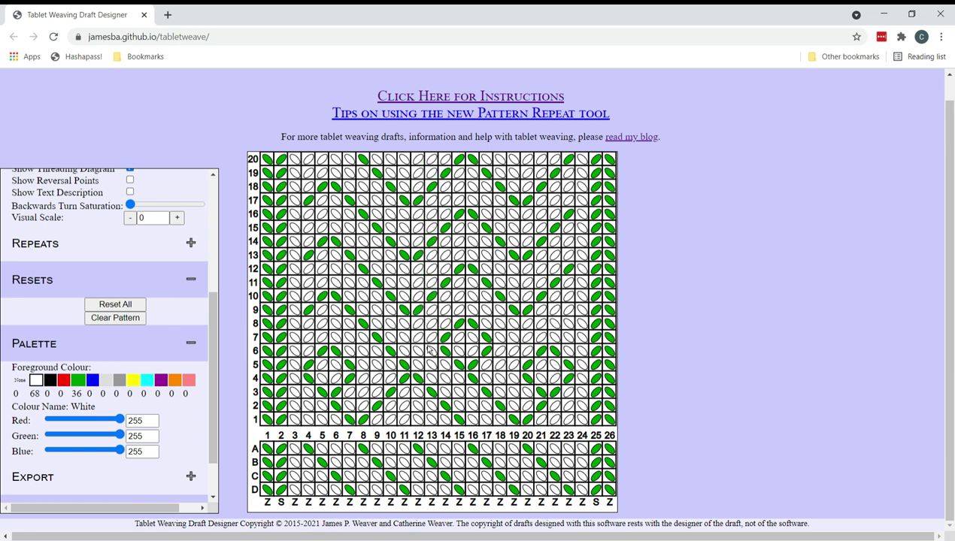
click(402, 347)
click(393, 348)
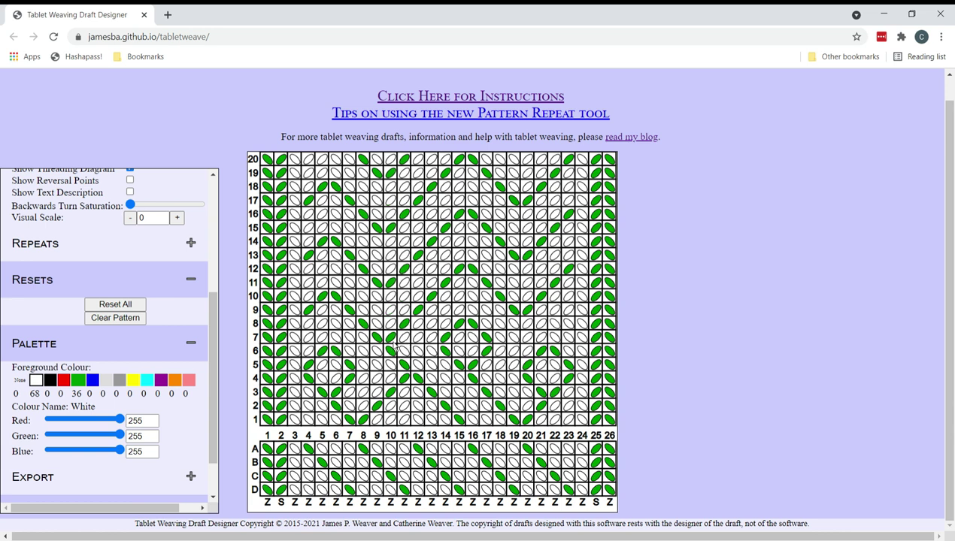
Step: Shape a leaf by reversing cards 4–9 from pick 8 up toward pick 12
click(311, 320)
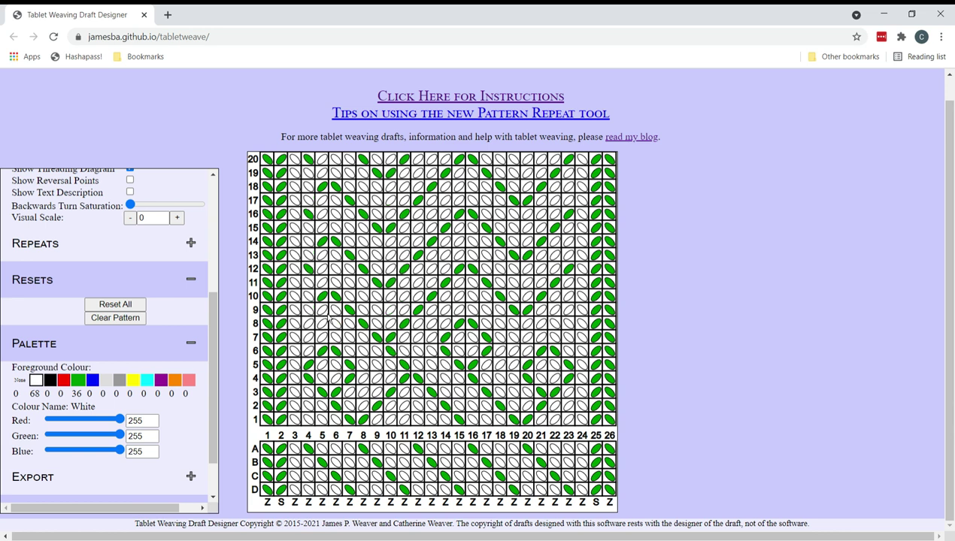
click(321, 319)
click(339, 294)
click(348, 285)
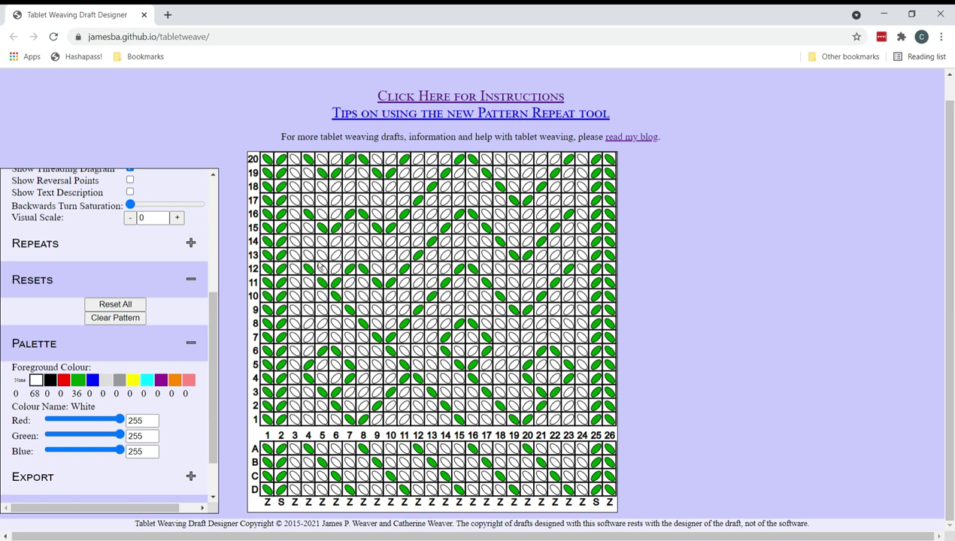
click(311, 264)
click(321, 263)
click(340, 263)
click(352, 267)
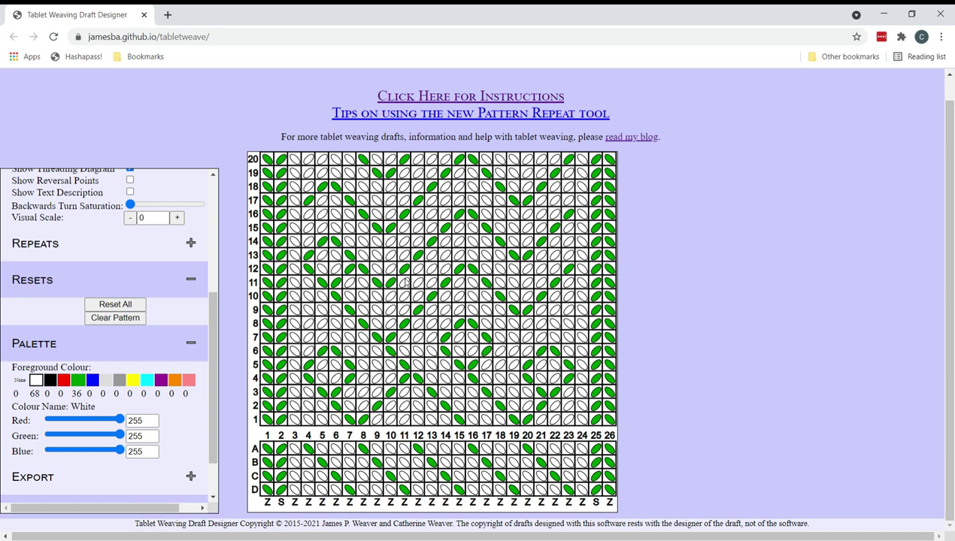
click(373, 317)
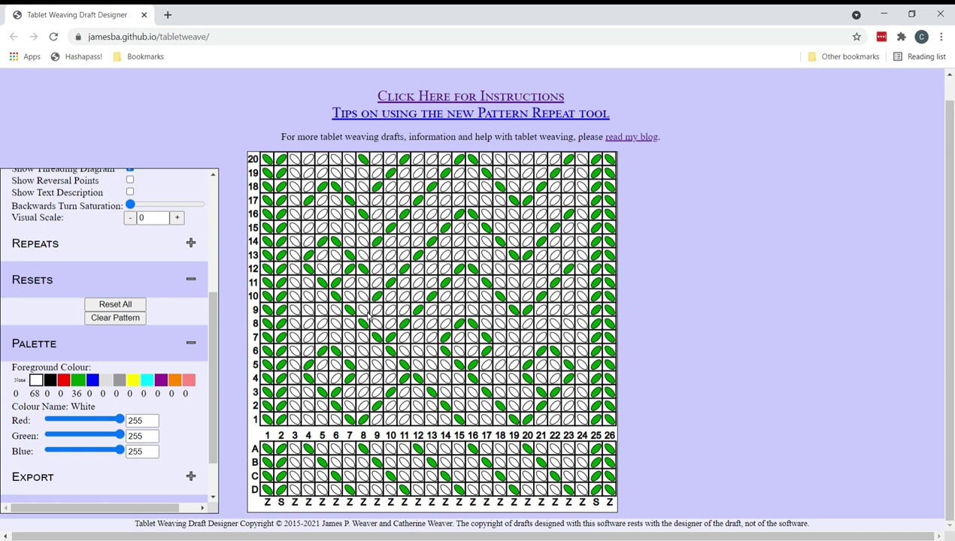
click(366, 314)
click(369, 260)
click(385, 269)
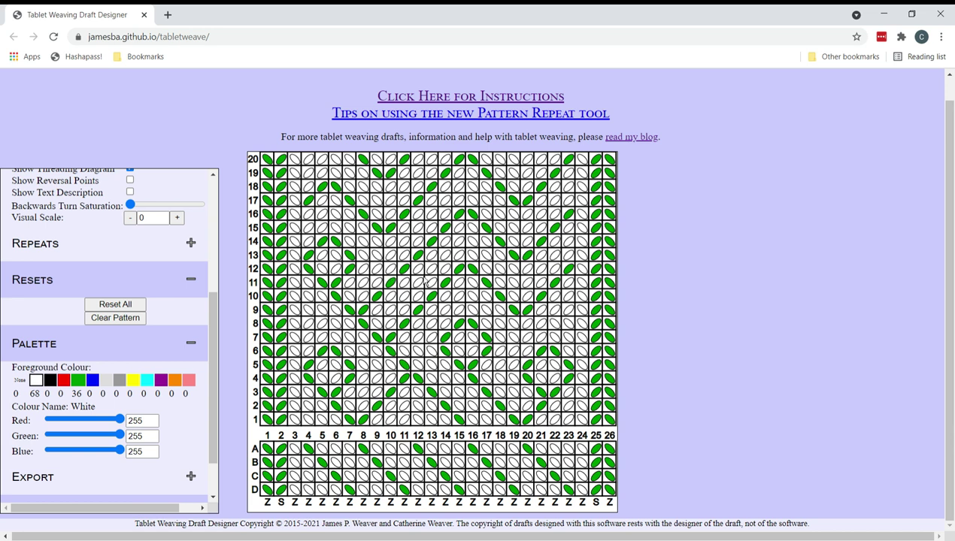
Step: Reverse cards 18–23 around picks 10–12 and flip card 21 at pick 4 to white
click(536, 284)
click(526, 280)
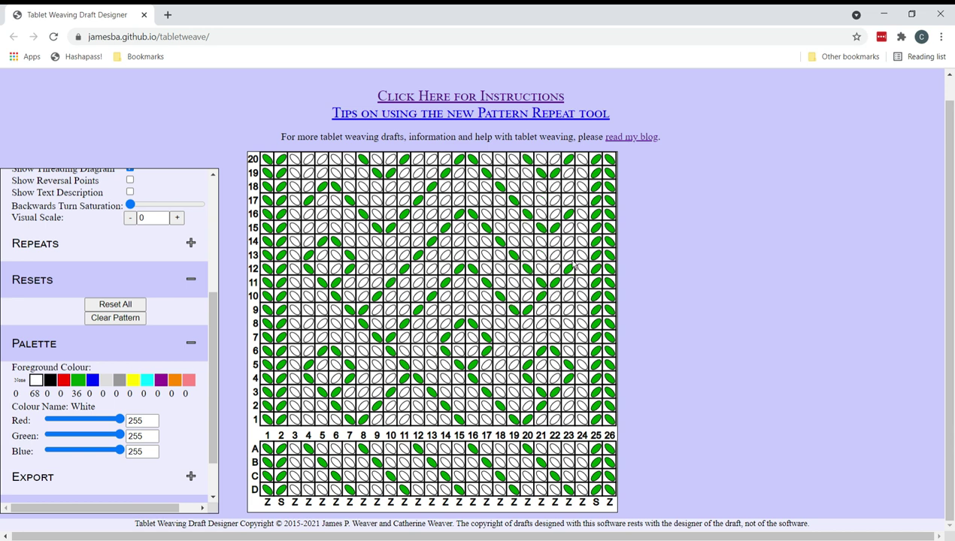
click(568, 265)
click(554, 265)
click(540, 264)
click(525, 265)
click(511, 264)
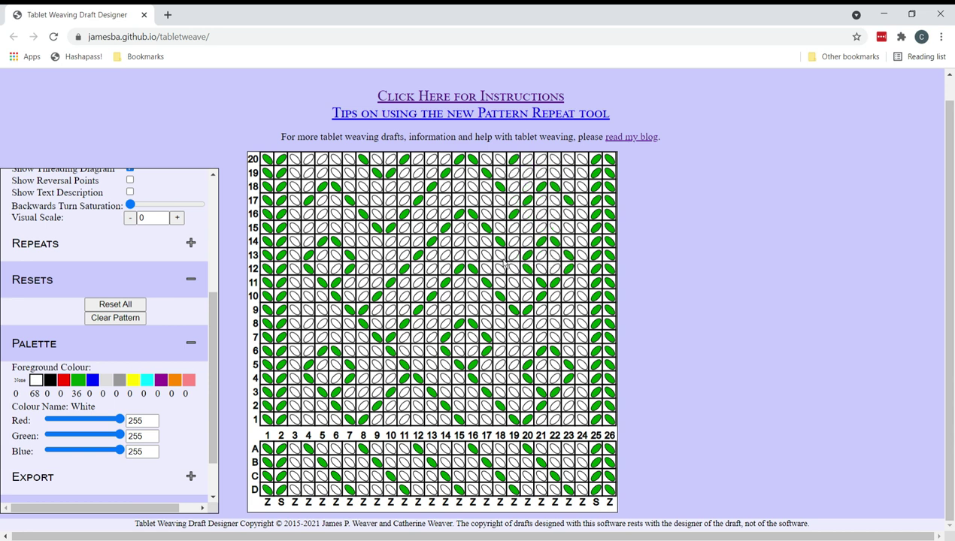
click(504, 264)
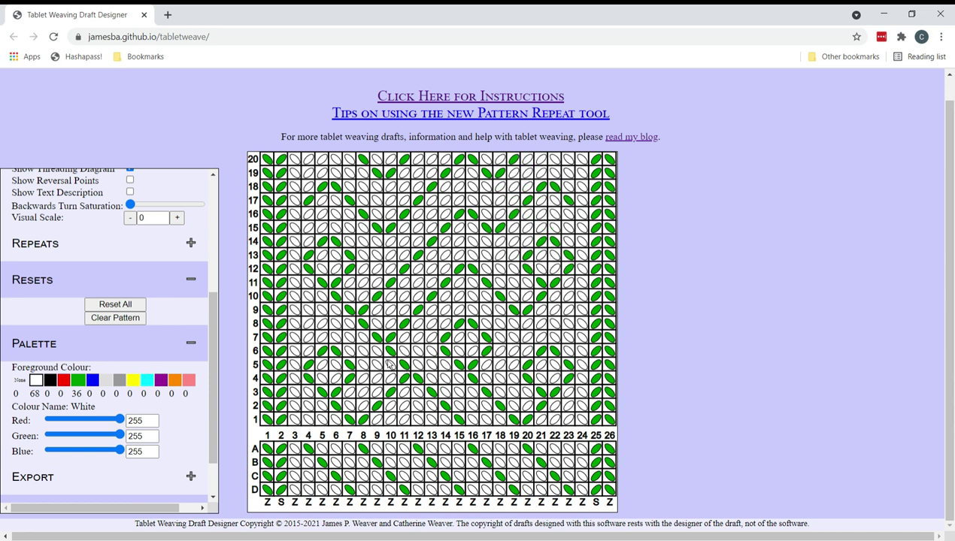
click(544, 379)
Step: Reverse cards 16–17 from pick 12 and cards 22–23 near the top picks
click(477, 257)
click(490, 264)
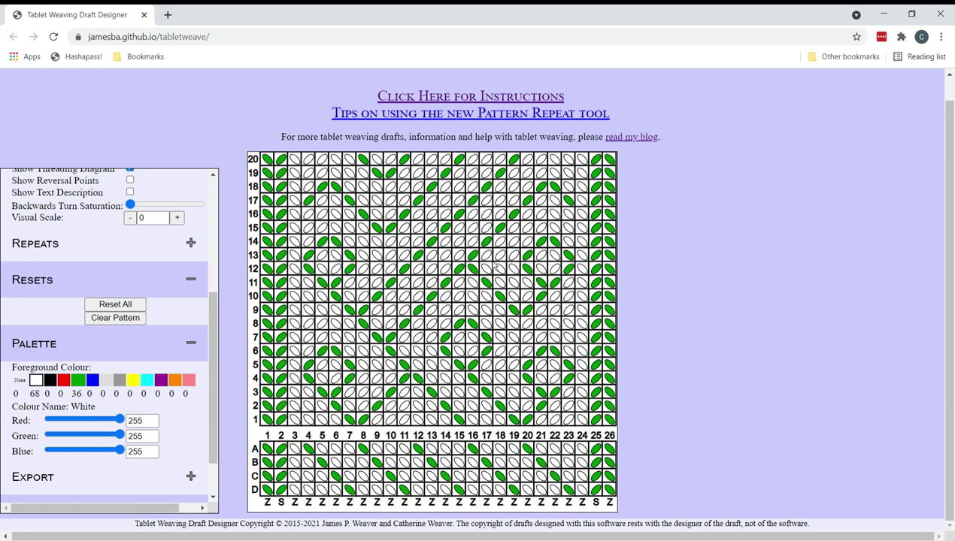
click(555, 213)
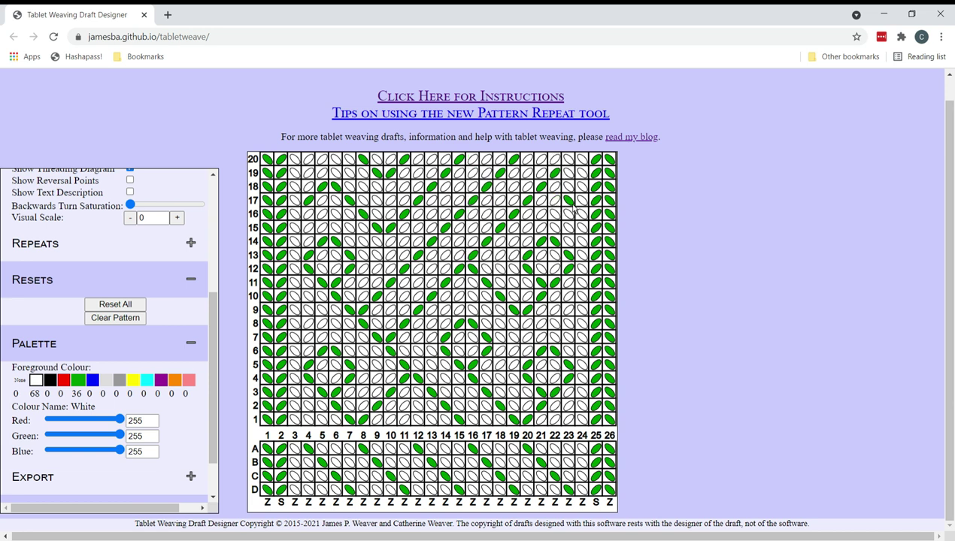
click(566, 214)
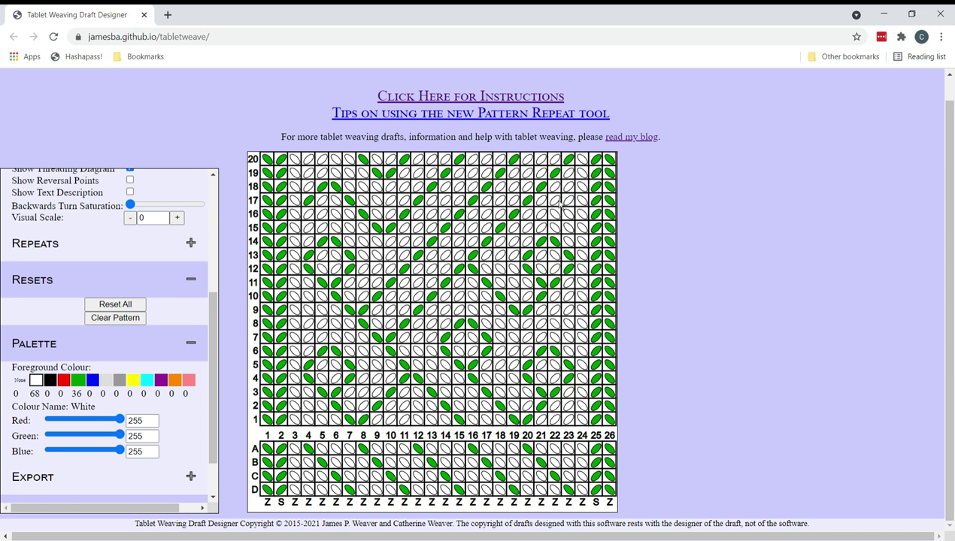
Step: Reverse cards 8–12 around picks 12–17 in the upper draft
click(407, 263)
click(396, 262)
click(394, 235)
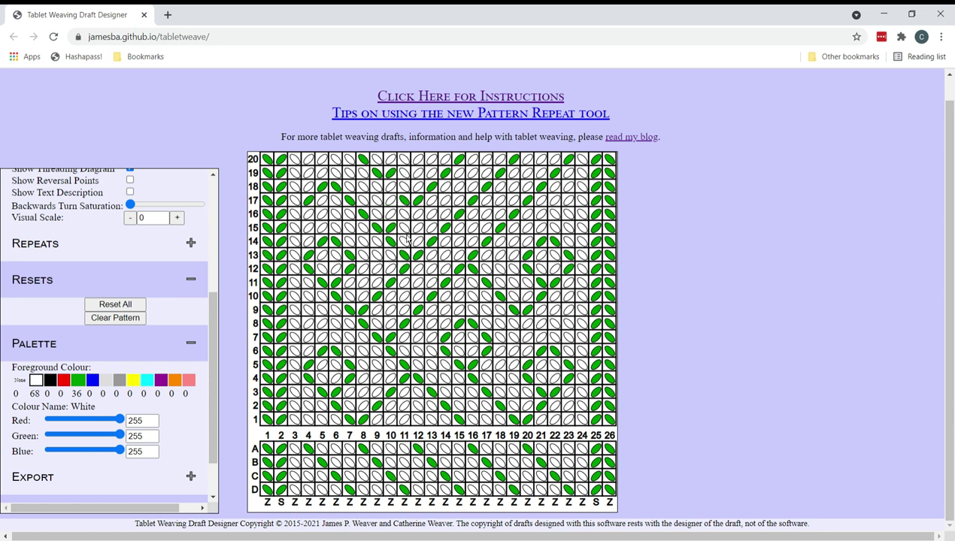
click(418, 230)
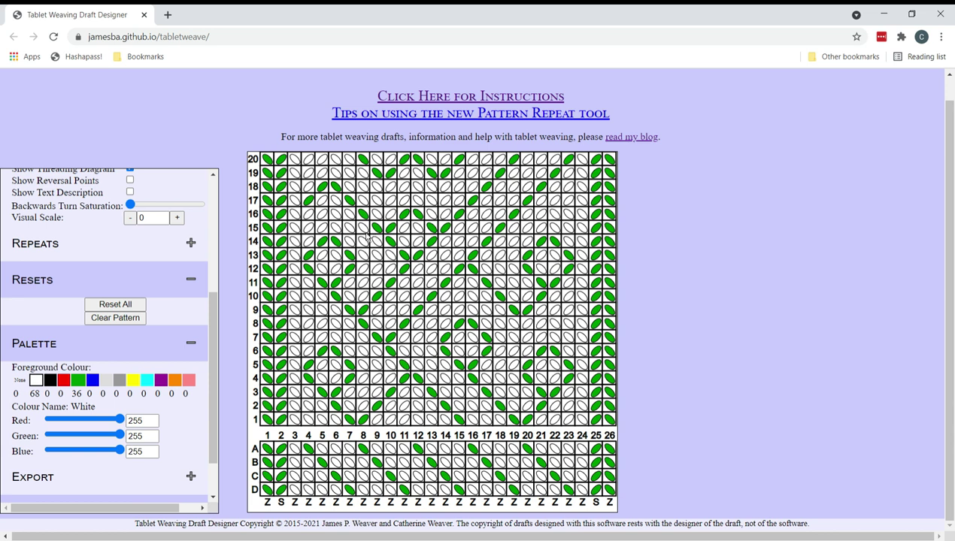
click(378, 235)
click(366, 246)
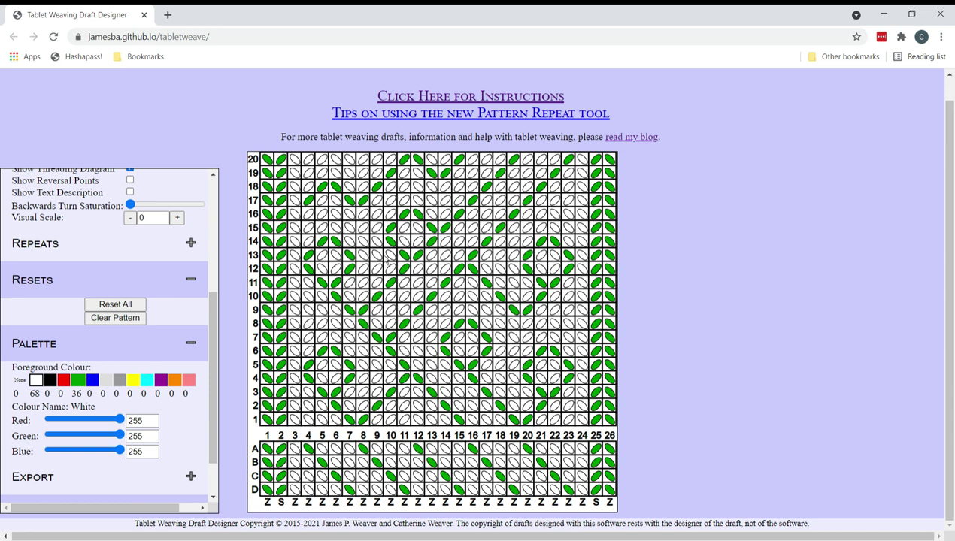
Step: Reverse cards 14–17 from pick 14 upward
click(446, 235)
click(459, 241)
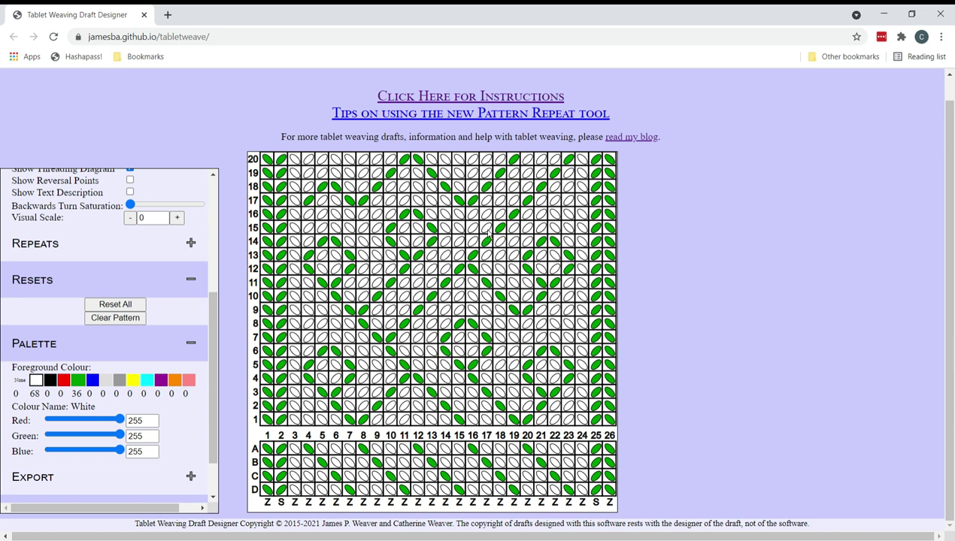
click(486, 239)
click(472, 239)
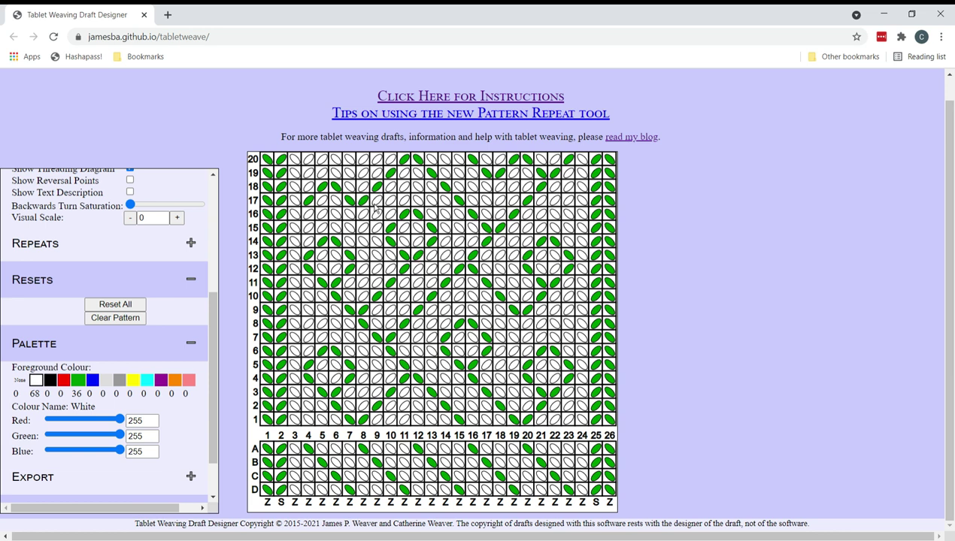
Step: Flip top-pick twist cells in cards 4, 6 and 7, and turn card 19's pick 17 green
click(310, 201)
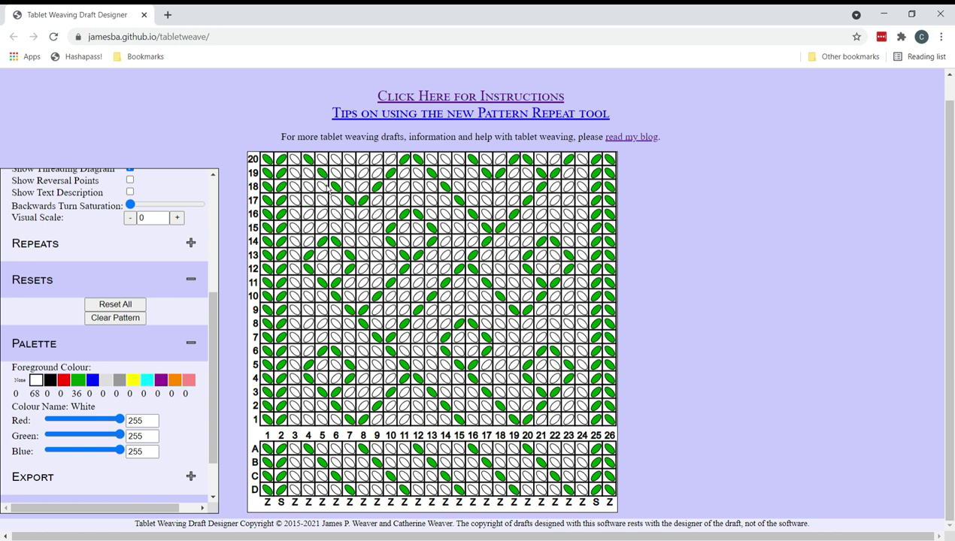
click(336, 184)
click(350, 183)
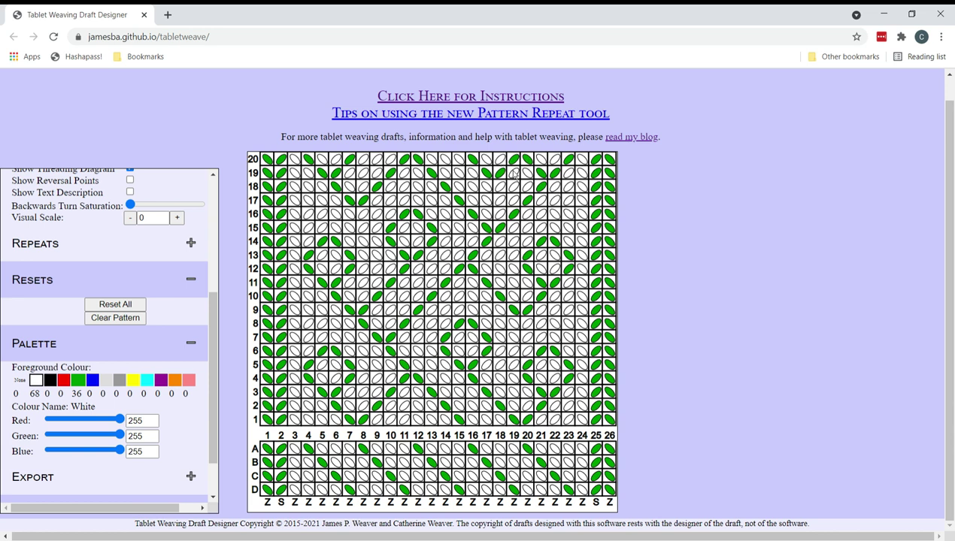
click(519, 203)
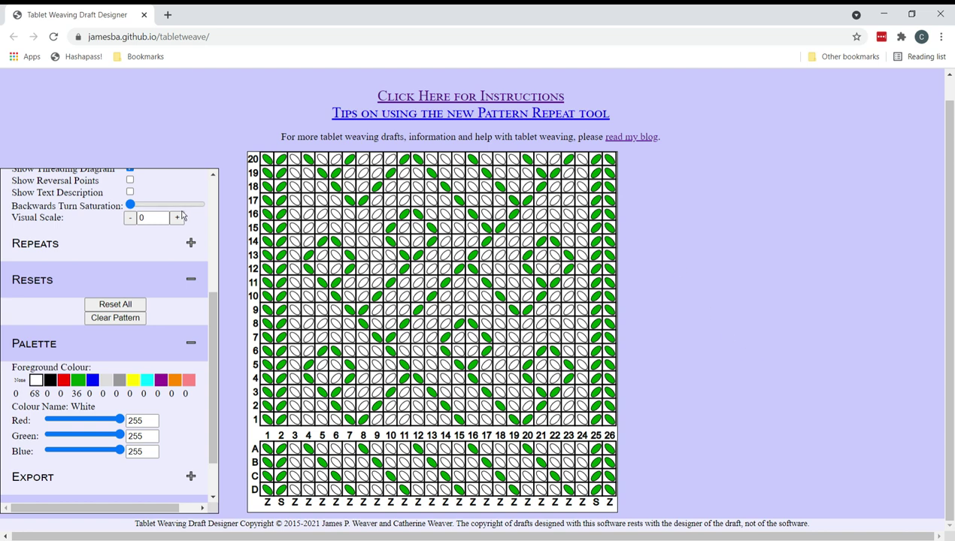
Step: Expand the Repeats section and tick Show Repeats, giving a pick 1–1 single repeat
drag(213, 351, 213, 304)
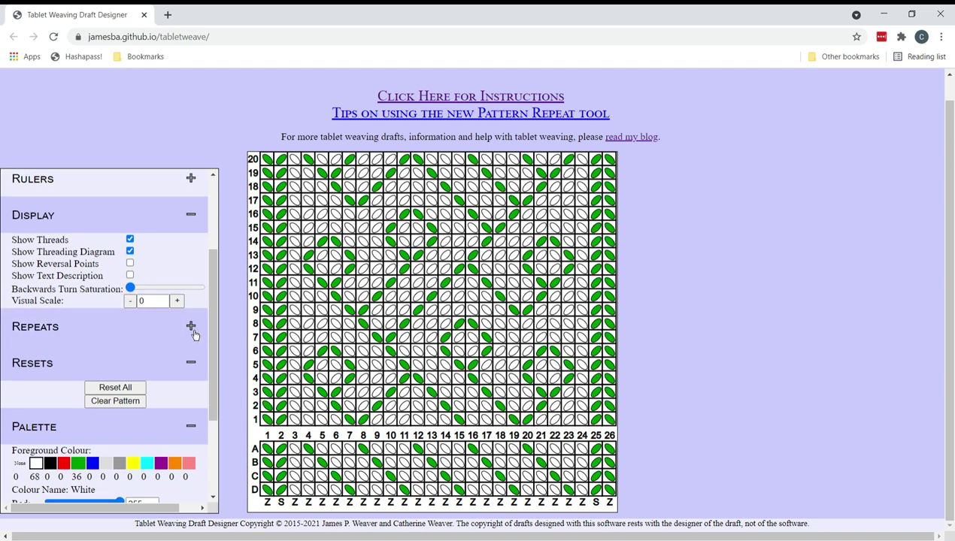
click(190, 327)
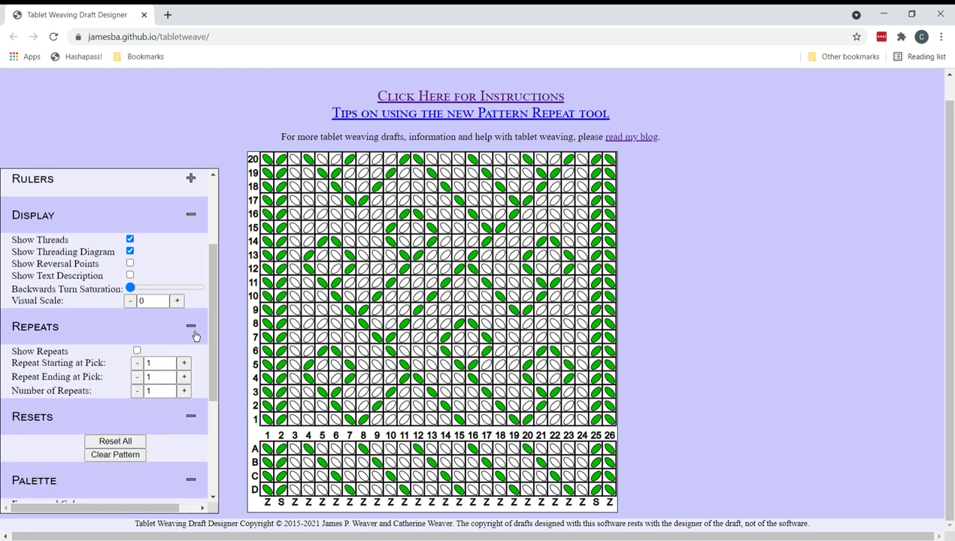
click(137, 351)
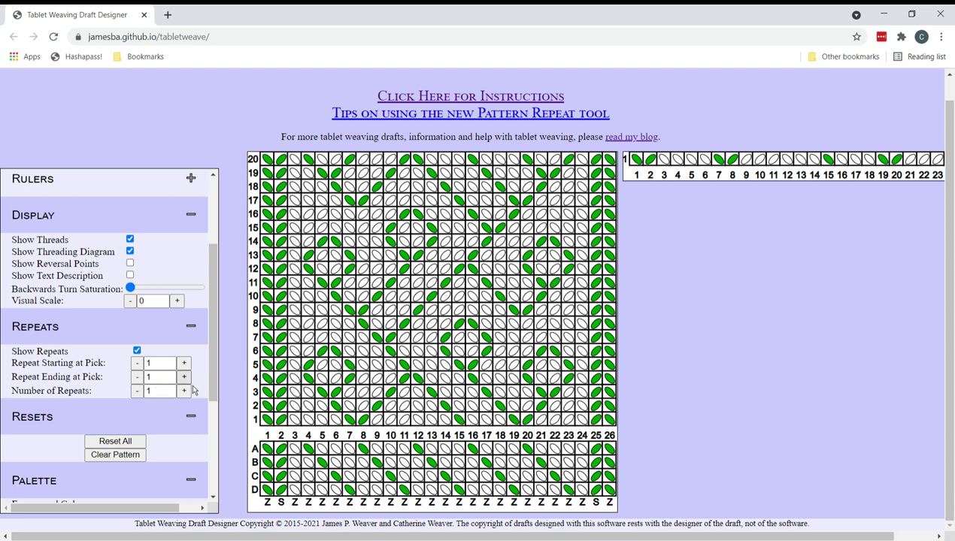
Step: Set Number of Repeats to 3 and Repeat Ending at Pick to 16
click(187, 392)
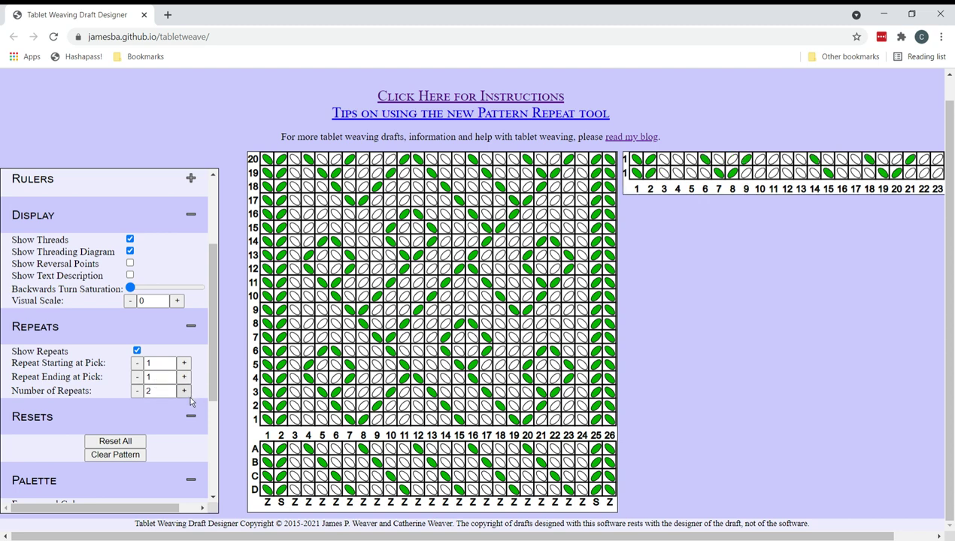
click(184, 391)
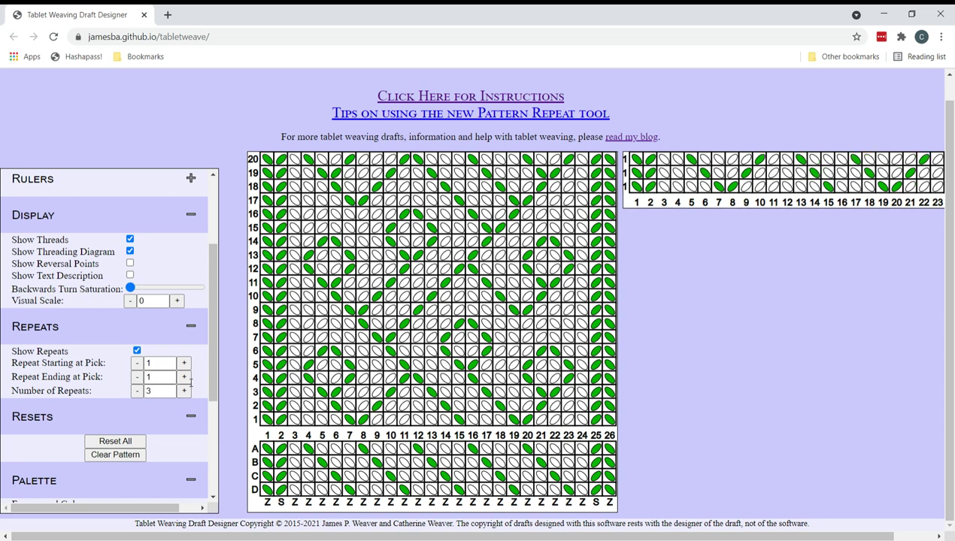
click(184, 376)
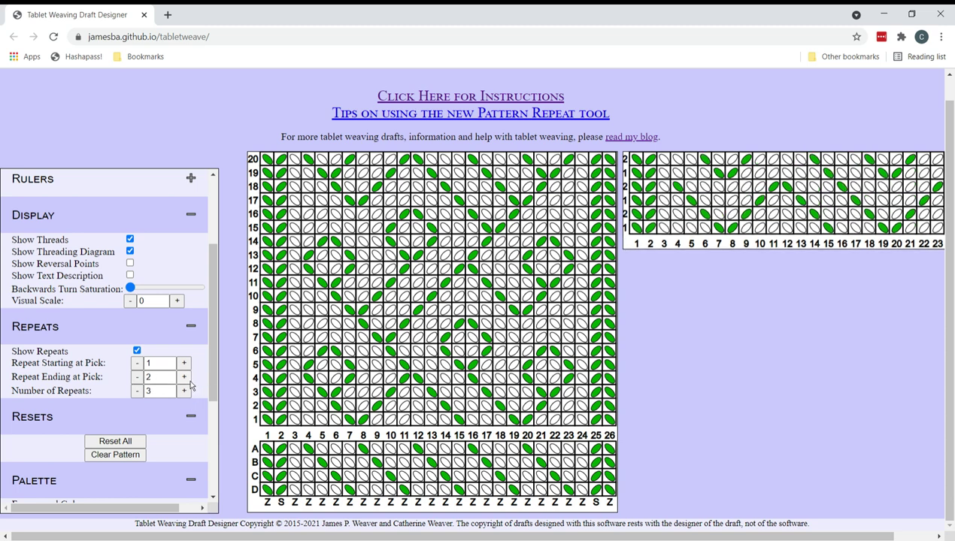
click(184, 377)
click(184, 377)
click(187, 379)
click(187, 380)
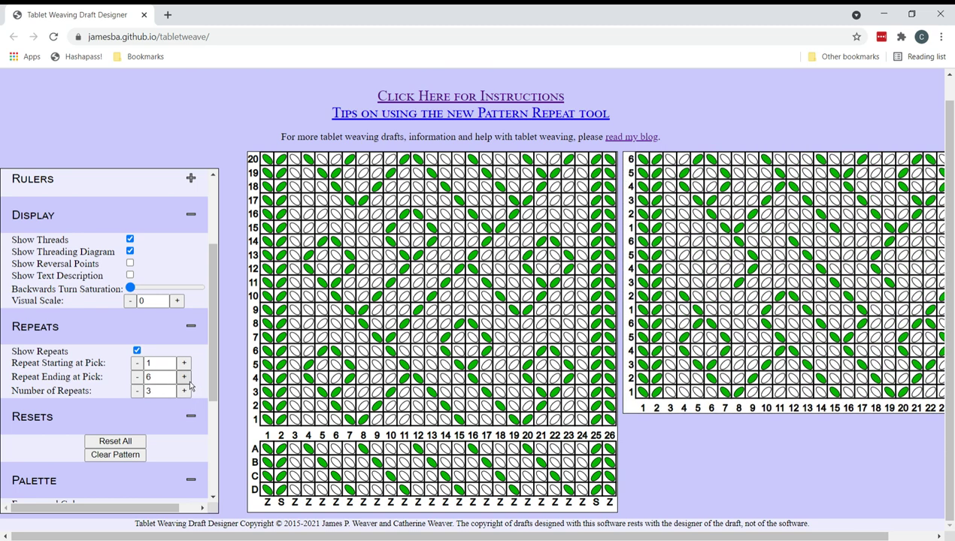
click(185, 378)
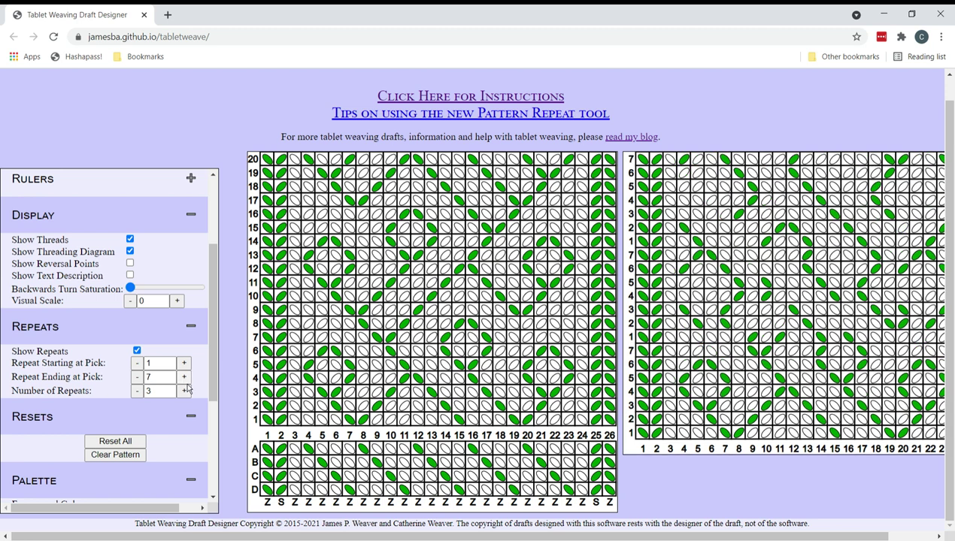
click(185, 378)
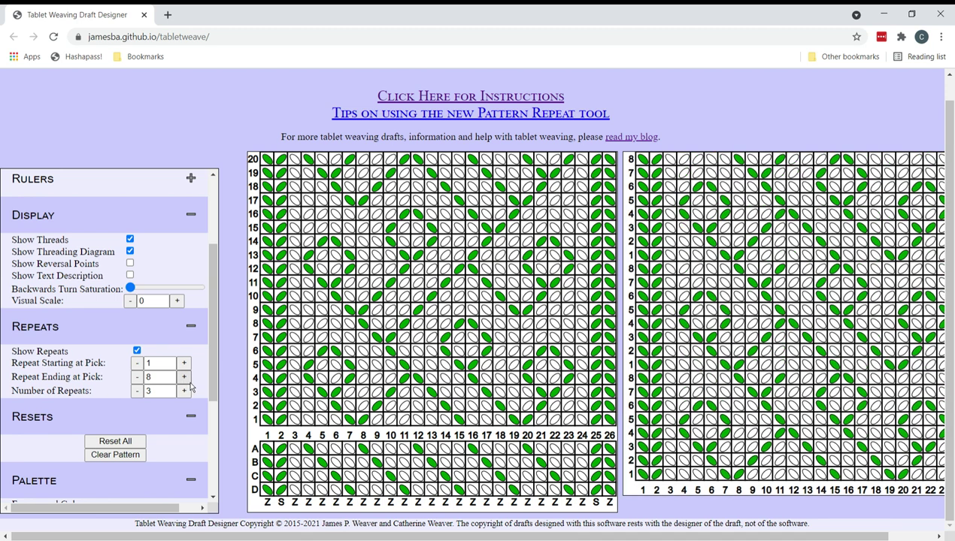
click(185, 377)
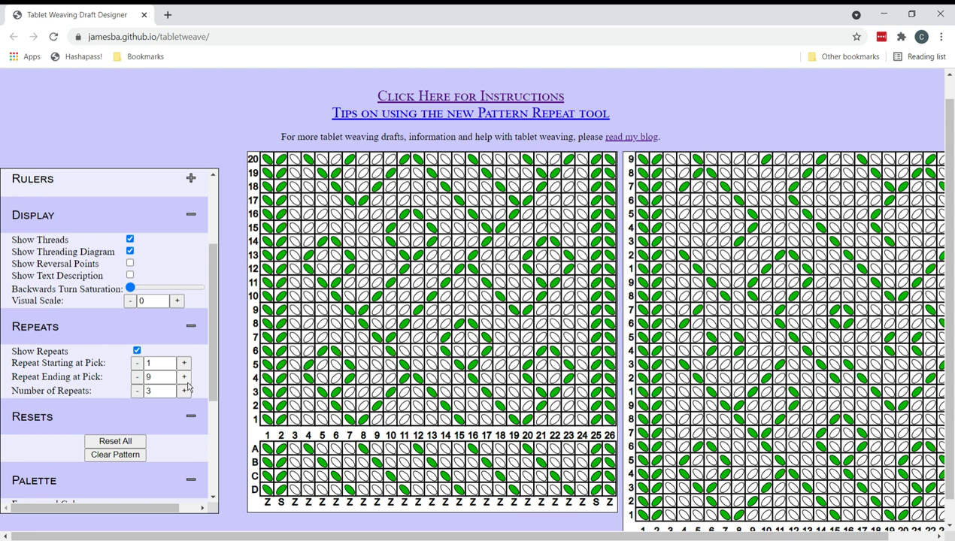
click(185, 377)
click(185, 378)
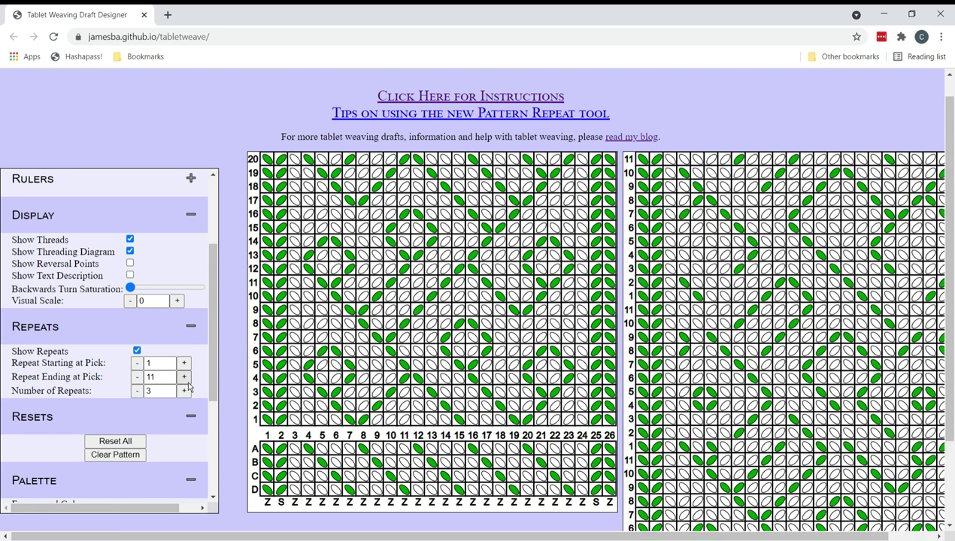
click(185, 378)
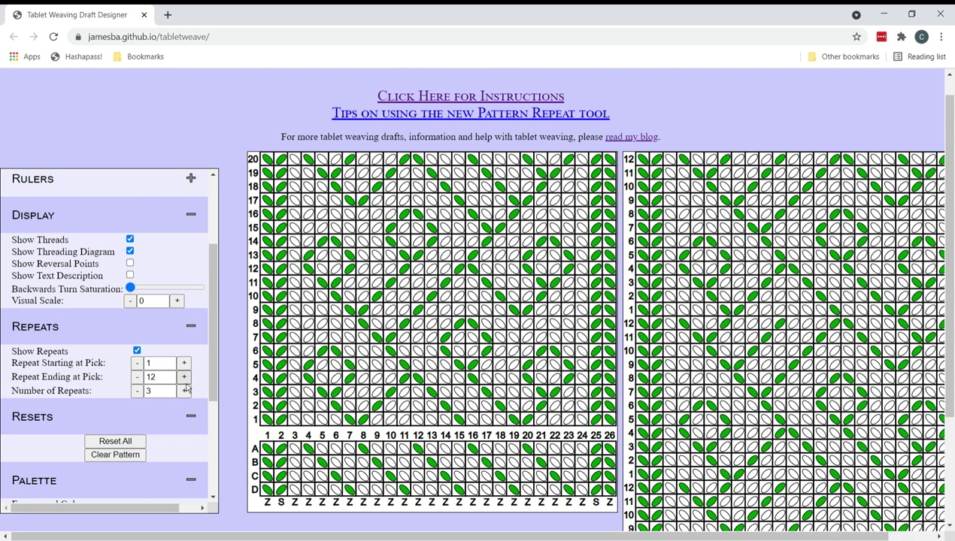
click(184, 377)
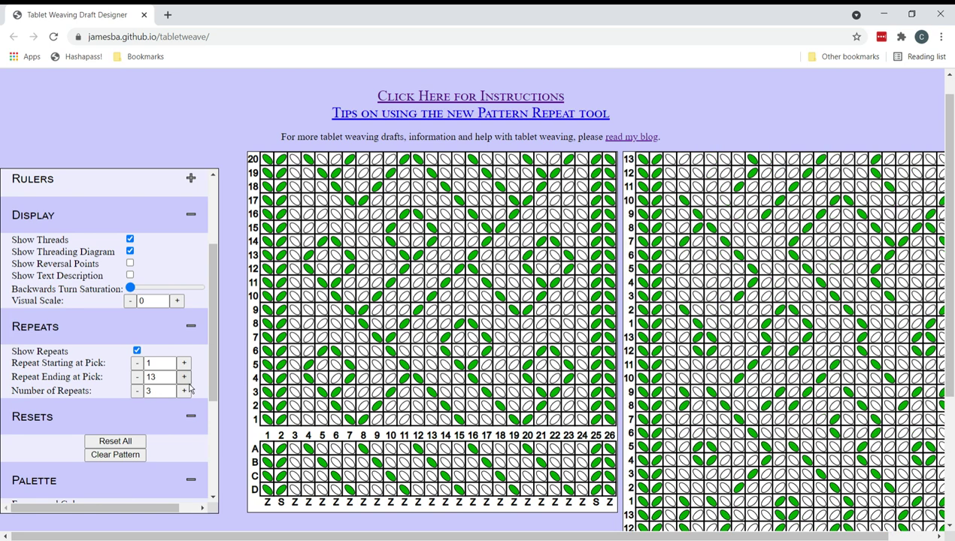
click(184, 377)
click(185, 377)
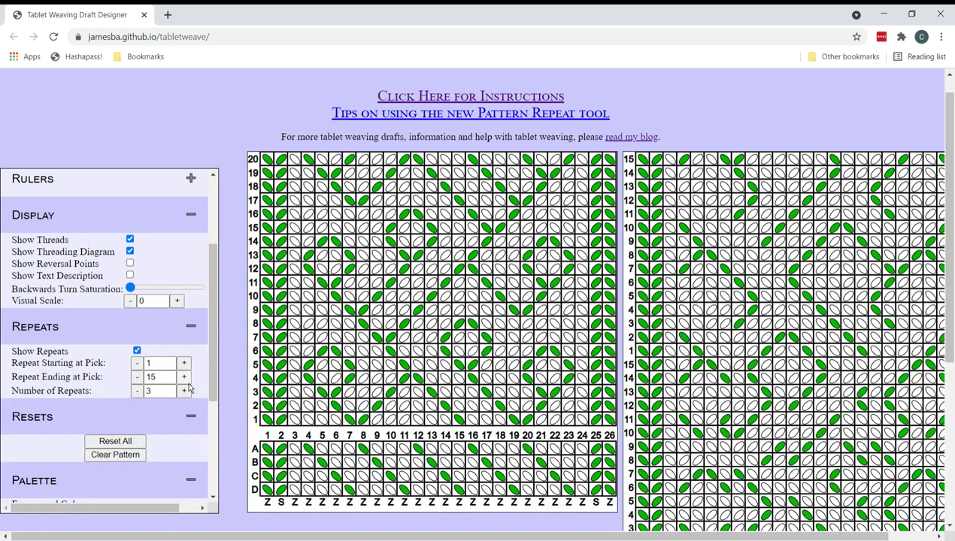
click(184, 377)
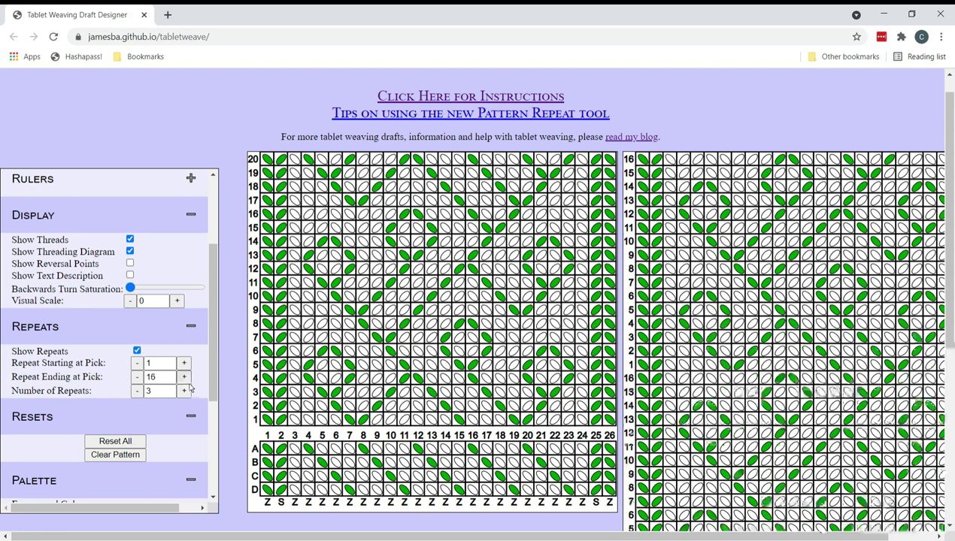
click(136, 390)
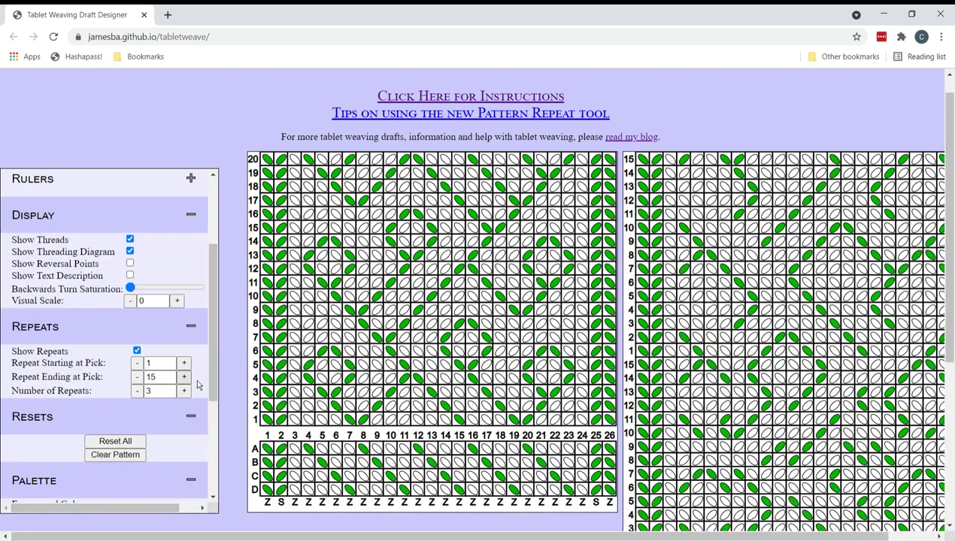
click(184, 390)
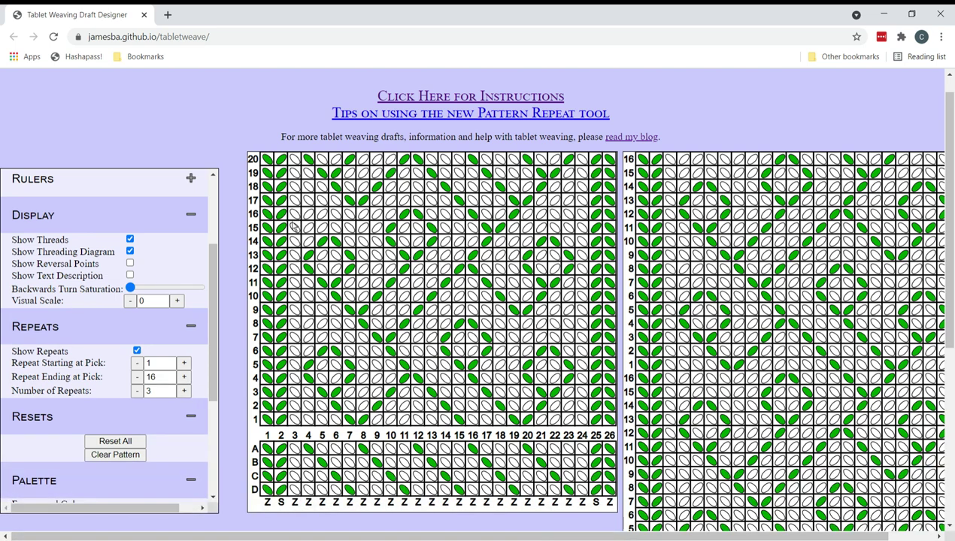
Step: Lower the Picks count four times, from 20 to 16, to match the repeat
scroll(217, 300, up, 3)
click(127, 263)
click(127, 263)
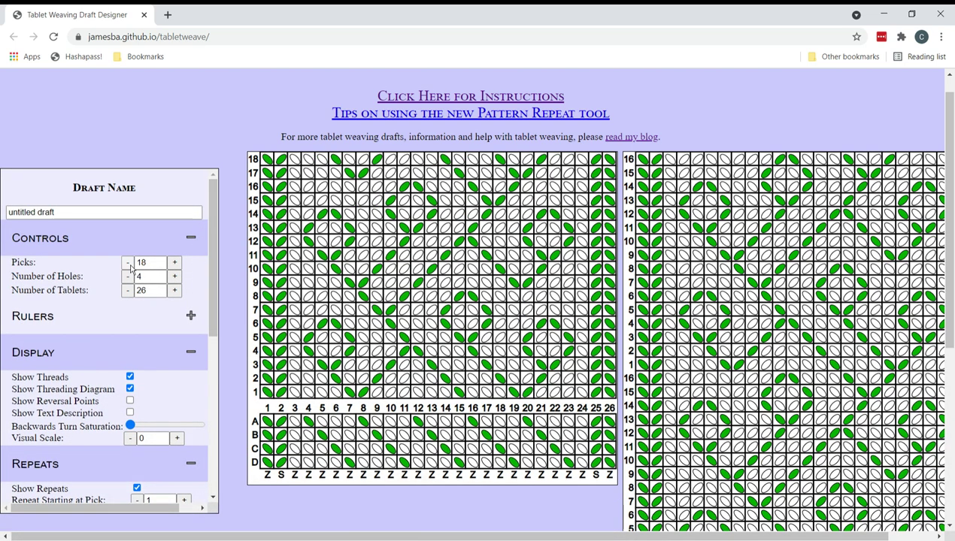
click(127, 263)
click(127, 263)
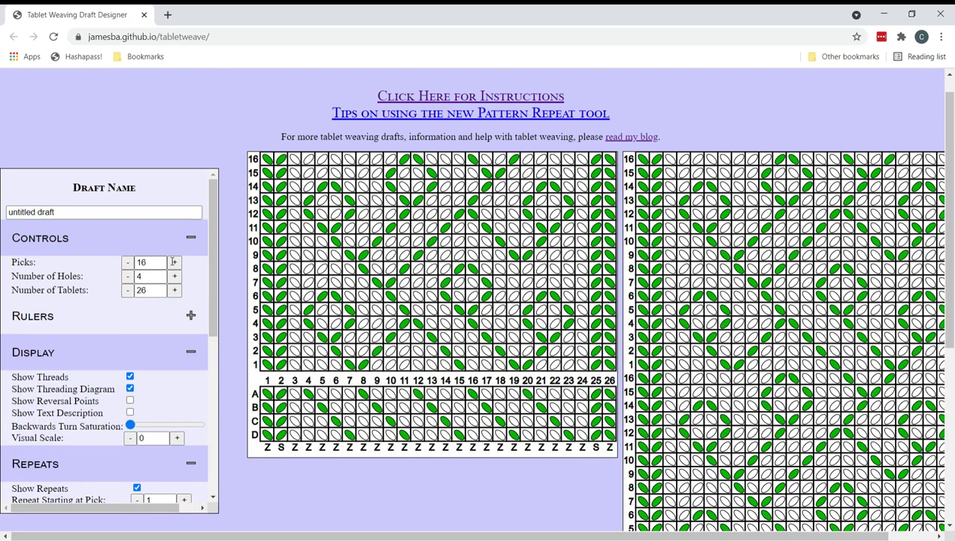
drag(452, 533, 511, 526)
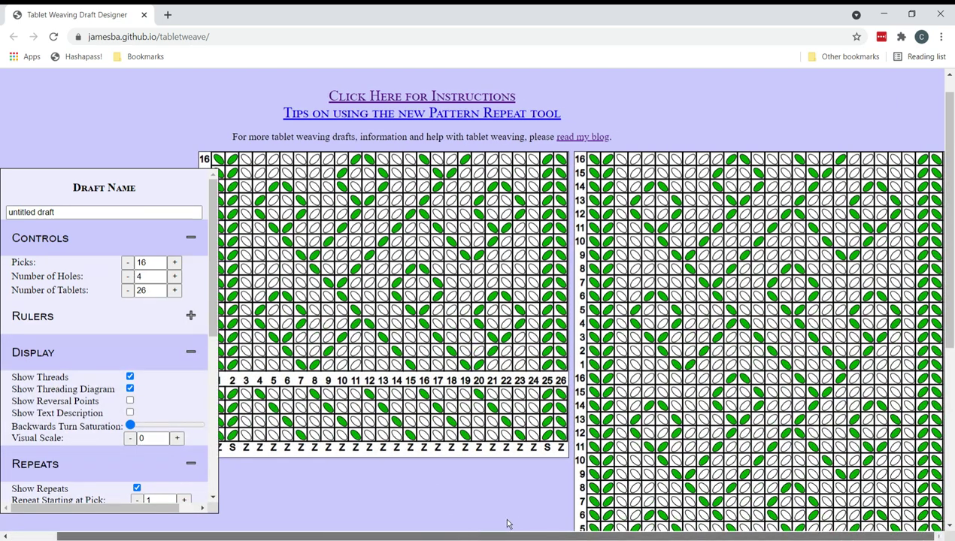
drag(944, 136, 910, 119)
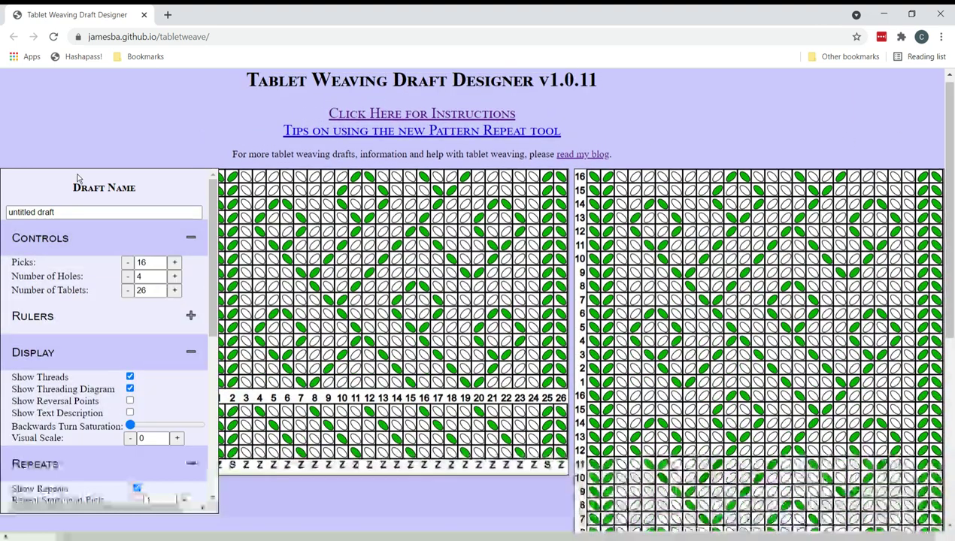
Step: Replace 'untitled draft' with the name Branches and save it as Branches.tdd
drag(64, 216, 6, 223)
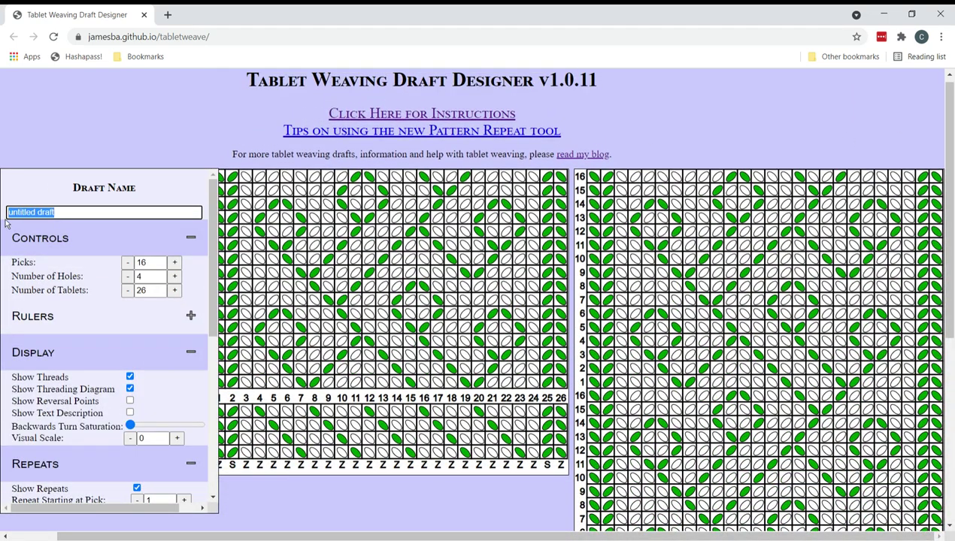
text(Bra)
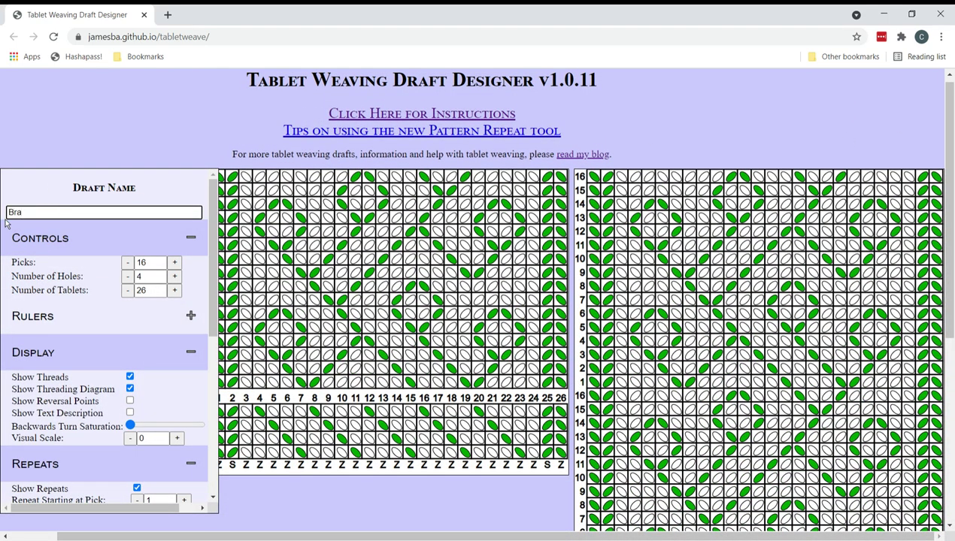
text(nches)
drag(212, 277, 201, 412)
click(104, 484)
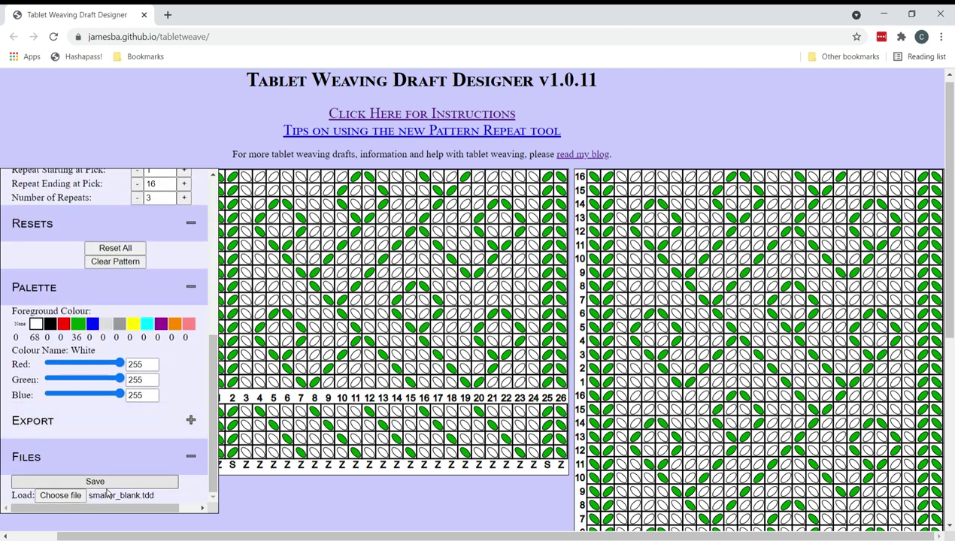